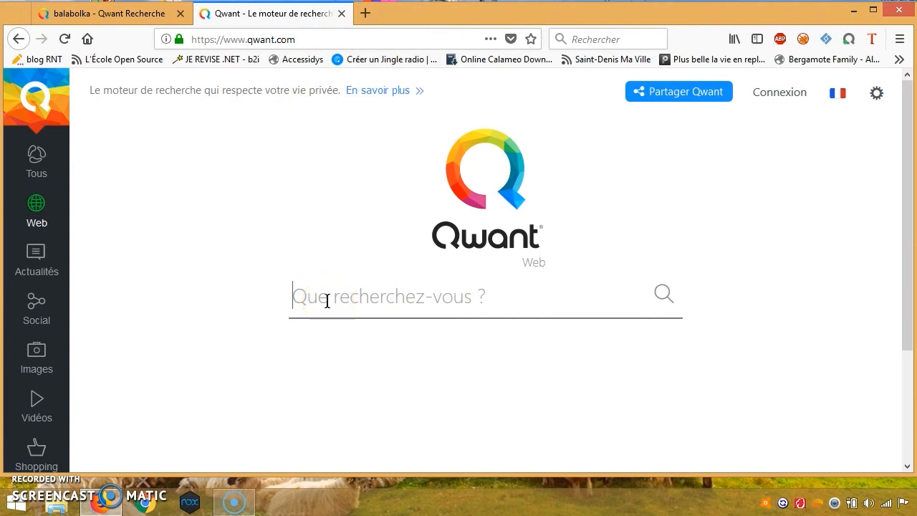
# - Search the web for balabolka and open the Balabolka - Cross+A result
pyautogui.write('bala')
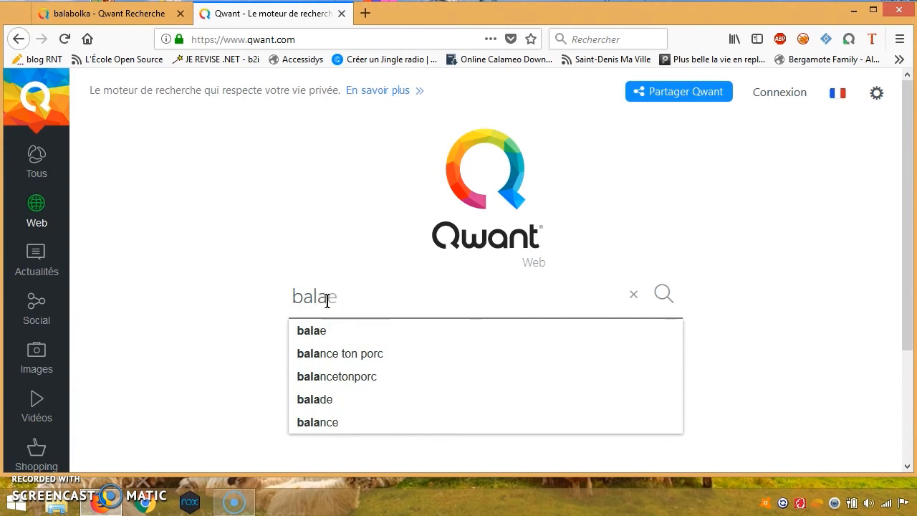
pyautogui.write('bolka')
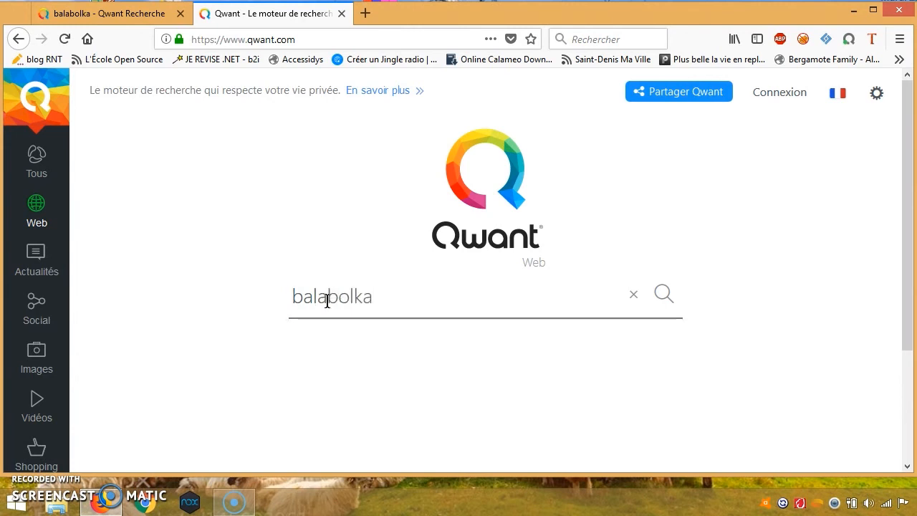
pyautogui.press('Return')
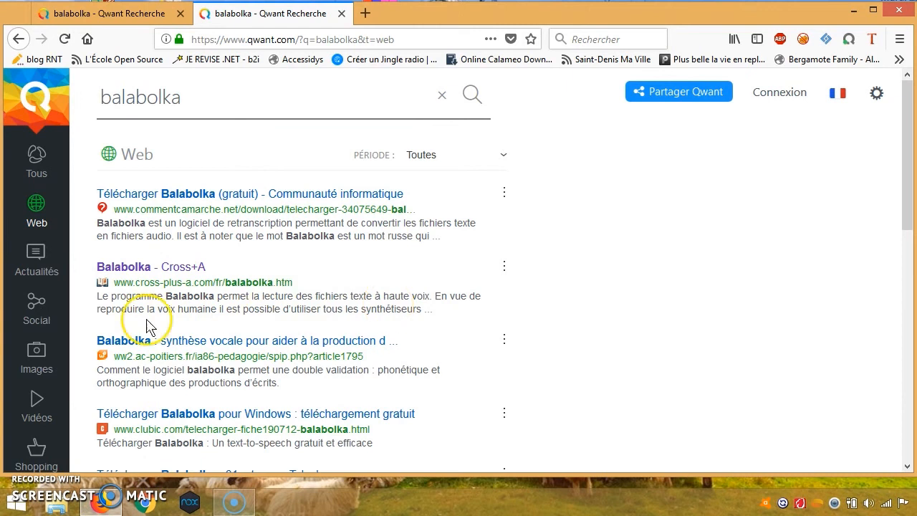
pyautogui.click(159, 272)
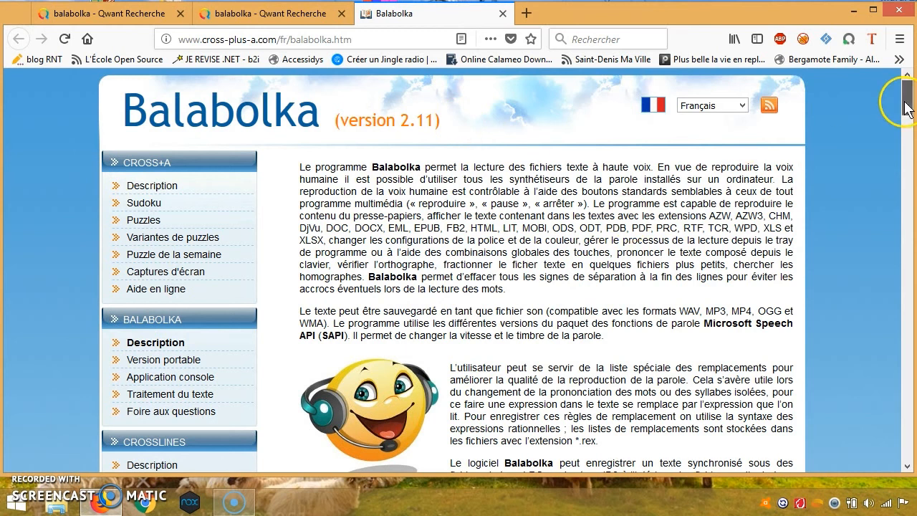
# - Review the French Balabolka description, highlight the clipboard-reading mention, and follow the file download link
pyautogui.moveTo(905, 107)
pyautogui.mouseDown()
pyautogui.moveTo(906, 136)
pyautogui.moveTo(905, 107)
pyautogui.mouseUp()
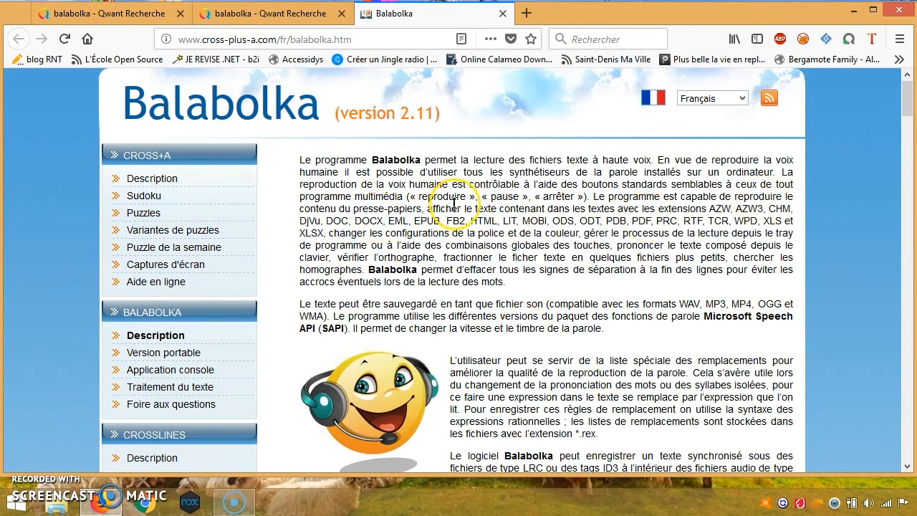
pyautogui.moveTo(428, 209); pyautogui.dragTo(300, 215)
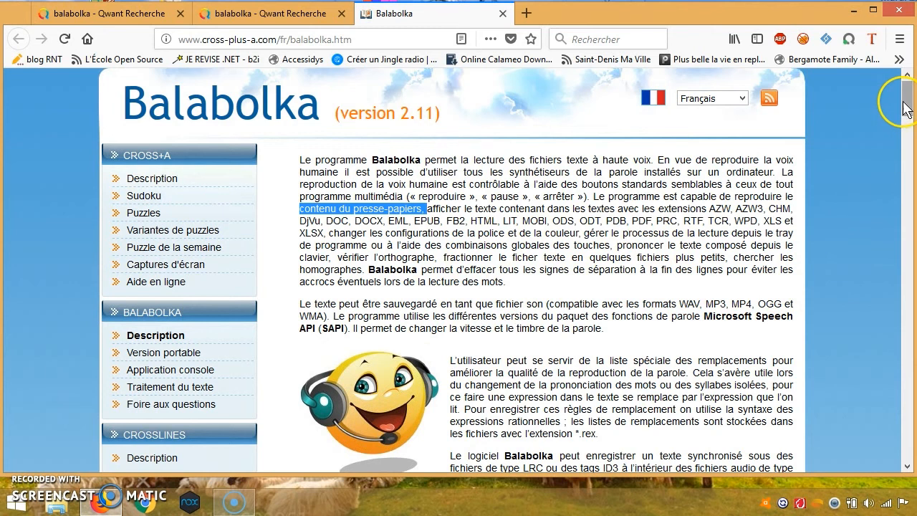
pyautogui.moveTo(906, 107); pyautogui.dragTo(914, 131)
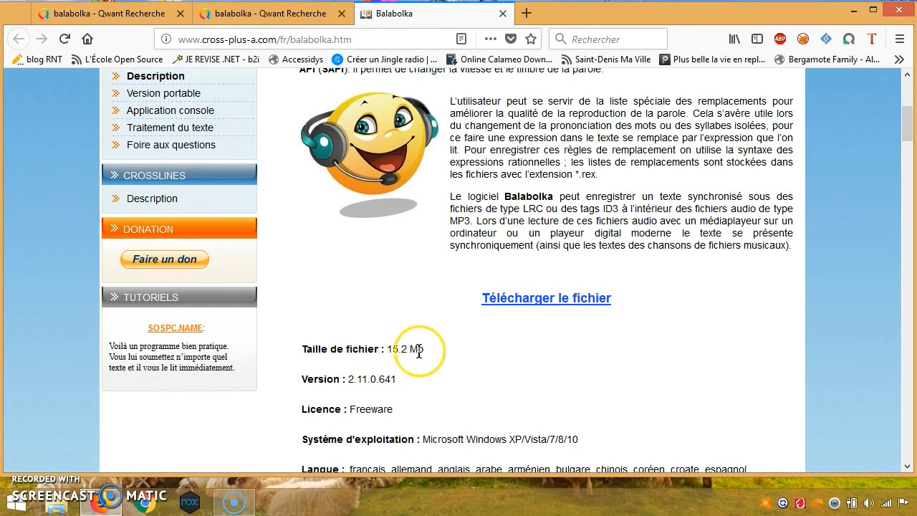
pyautogui.click(521, 306)
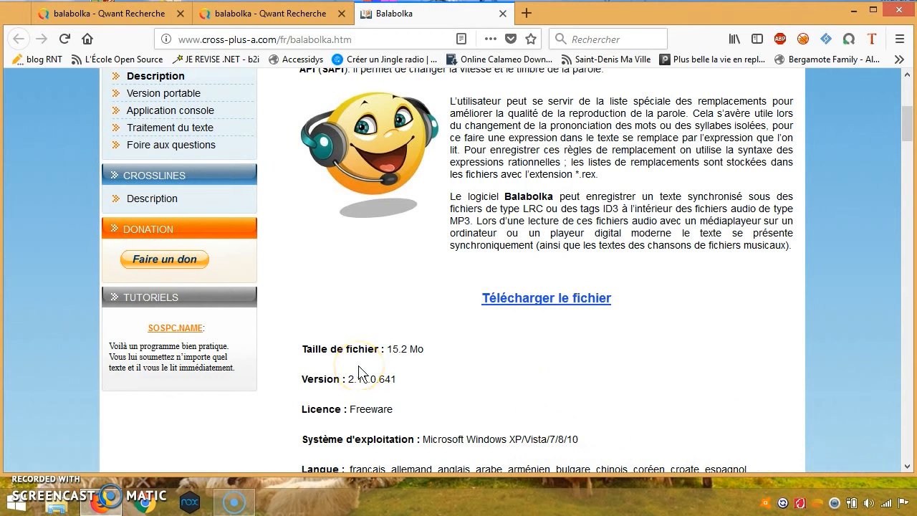
# - Close the browser, find balabolka.exe through the Windows search and launch Balabolka
pyautogui.click(899, 13)
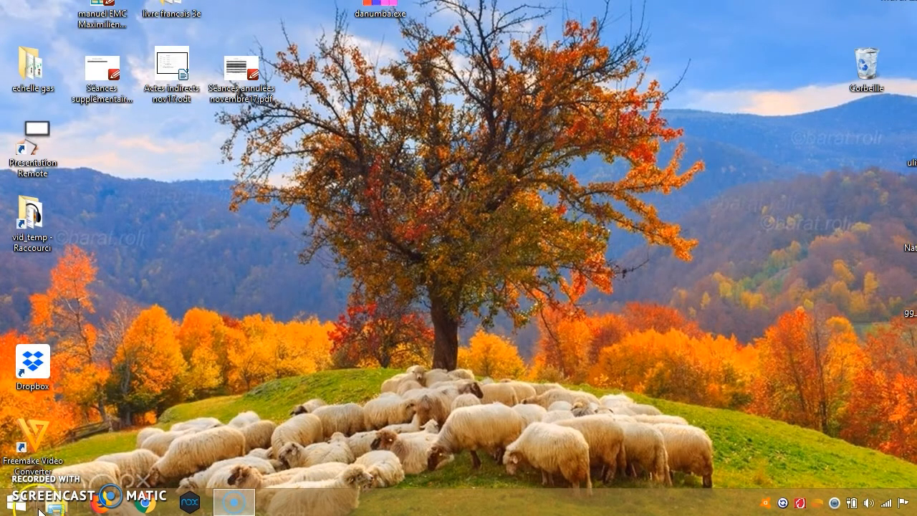
pyautogui.click(18, 504)
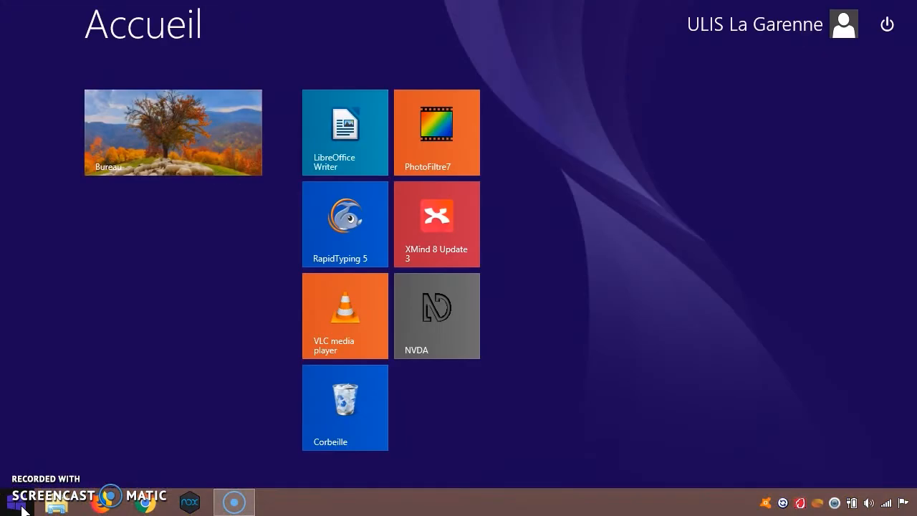
pyautogui.write('bala')
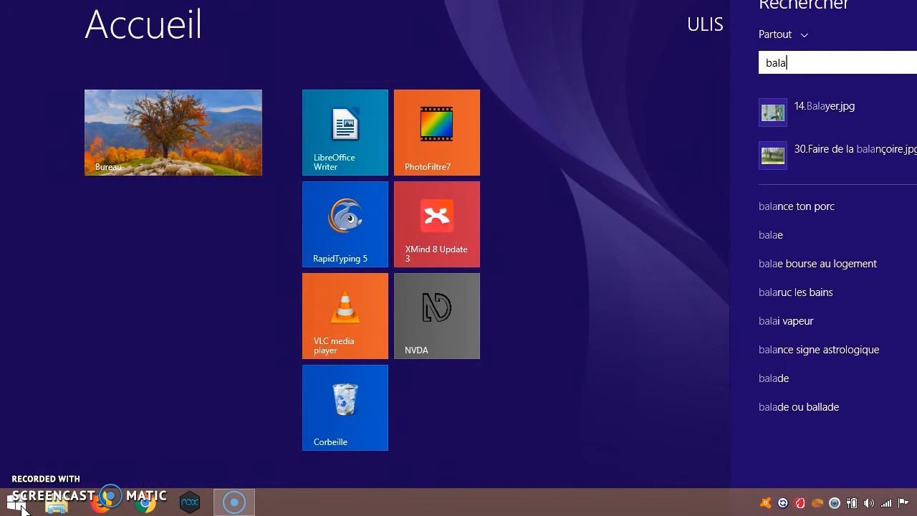
pyautogui.write('bolka.exe')
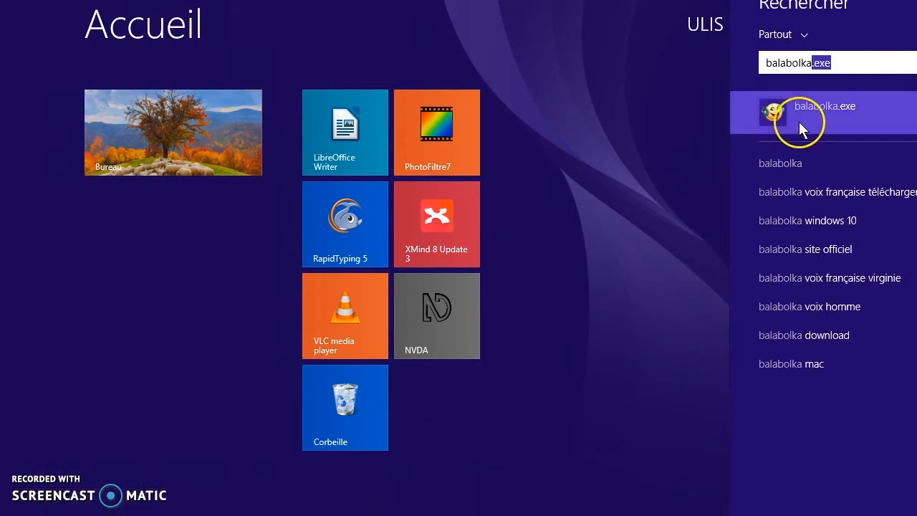
pyautogui.click(818, 106)
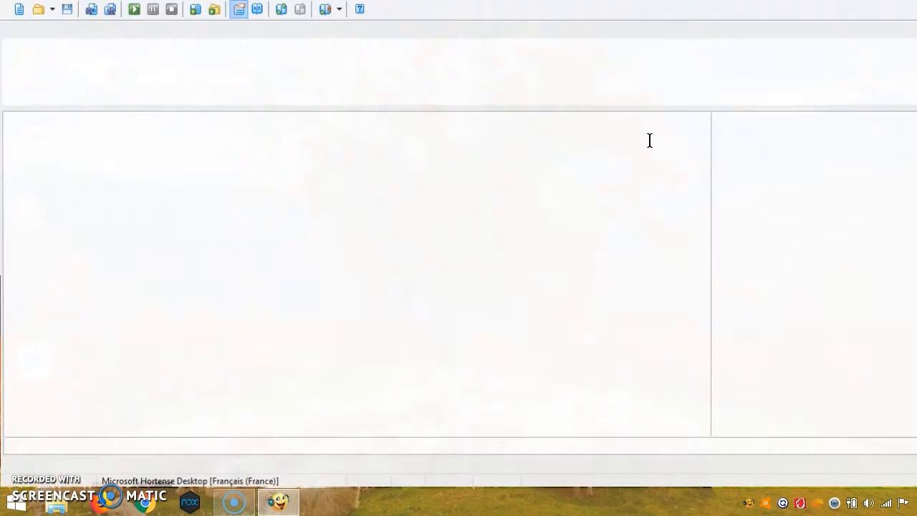
# - Restore the Balabolka window and widen it to span the full screen width
pyautogui.press('super+Down')
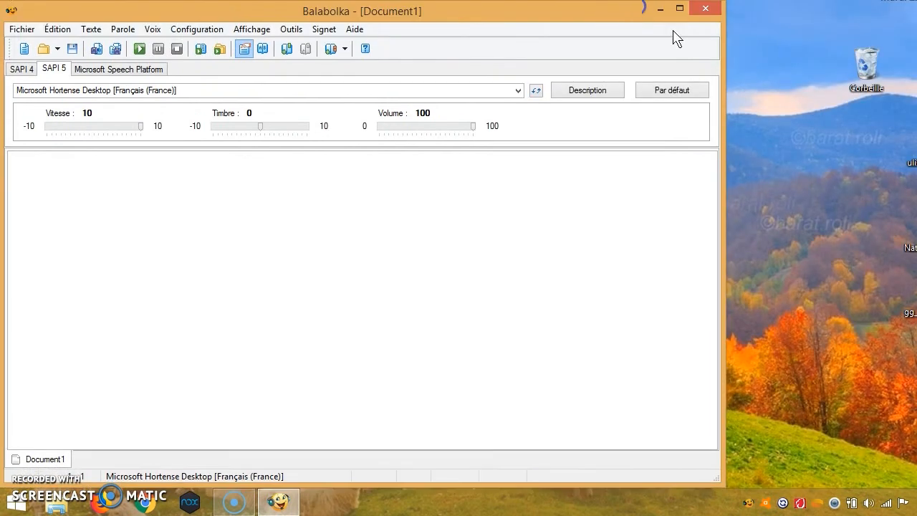
pyautogui.moveTo(722, 62); pyautogui.dragTo(908, 60)
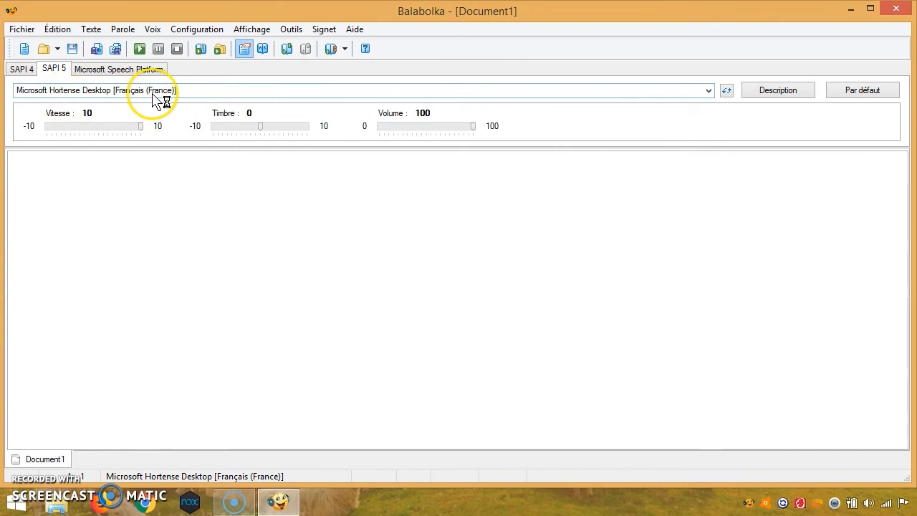
# - Select the Microsoft Hortense Desktop French SAPI 5 voice with volume 100 and speed 10
pyautogui.click(708, 91)
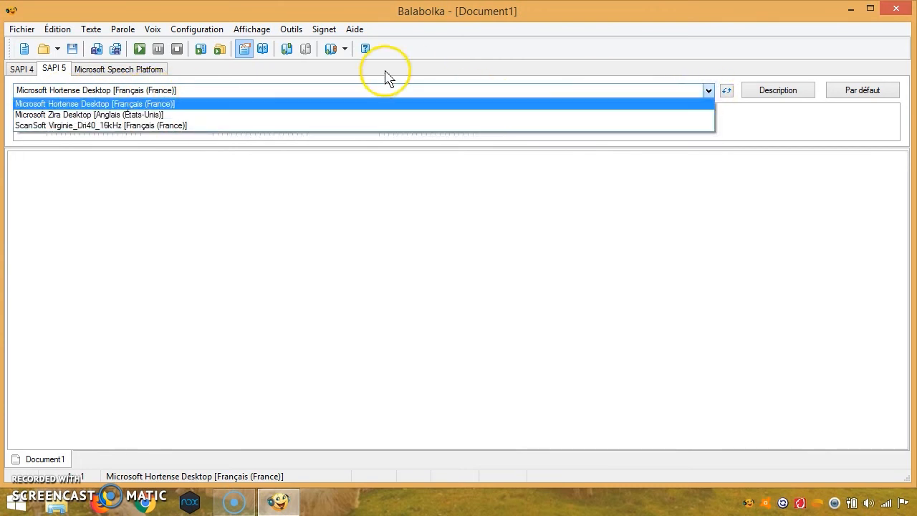
pyautogui.click(114, 104)
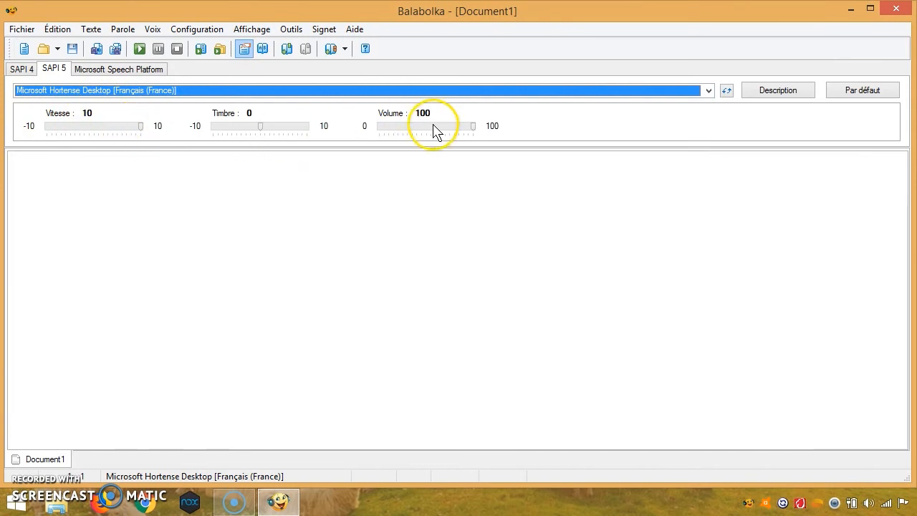
pyautogui.moveTo(472, 136)
pyautogui.mouseDown()
pyautogui.moveTo(448, 129)
pyautogui.moveTo(486, 129)
pyautogui.mouseUp()
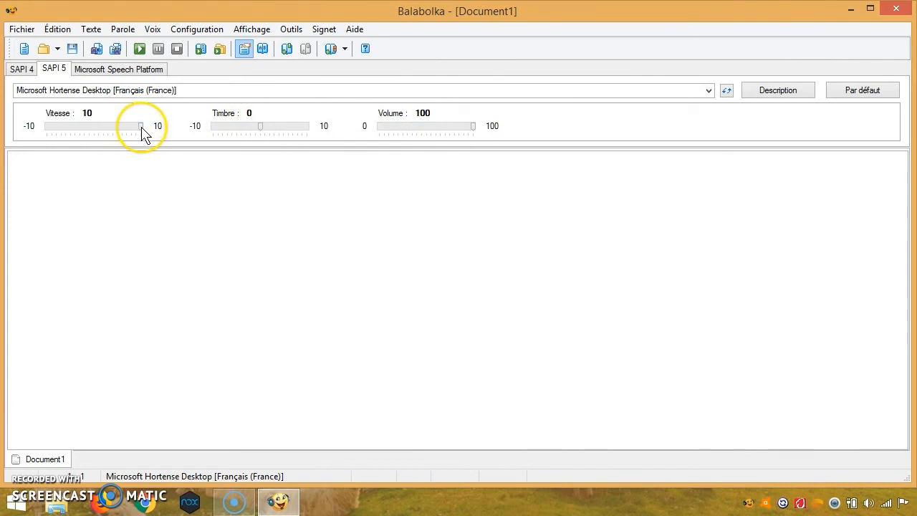
pyautogui.moveTo(142, 131); pyautogui.dragTo(175, 133)
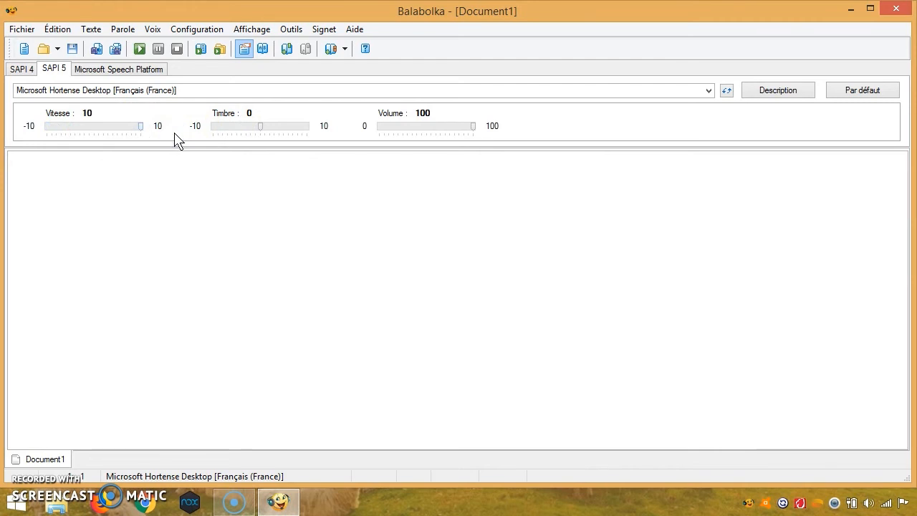
# - Look over the editing, text, speech and voice commands, and bring up the general Configuration settings
pyautogui.click(60, 30)
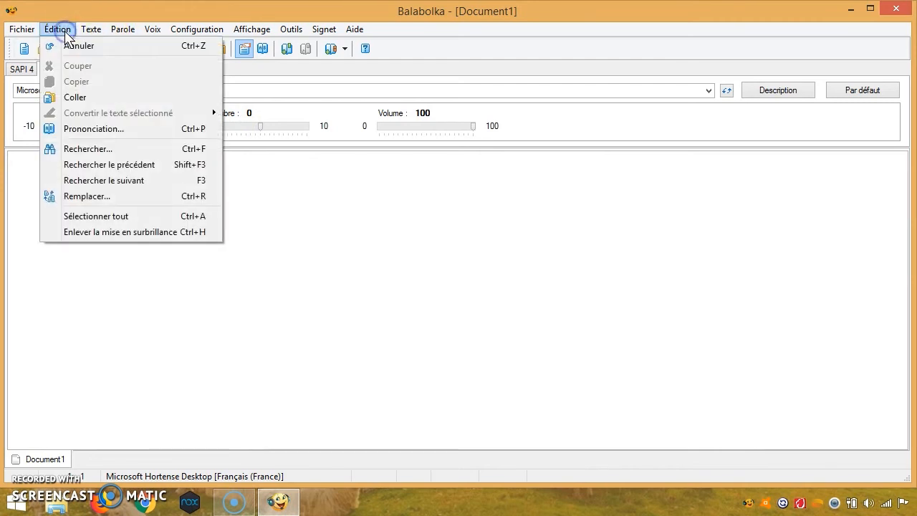
pyautogui.click(91, 30)
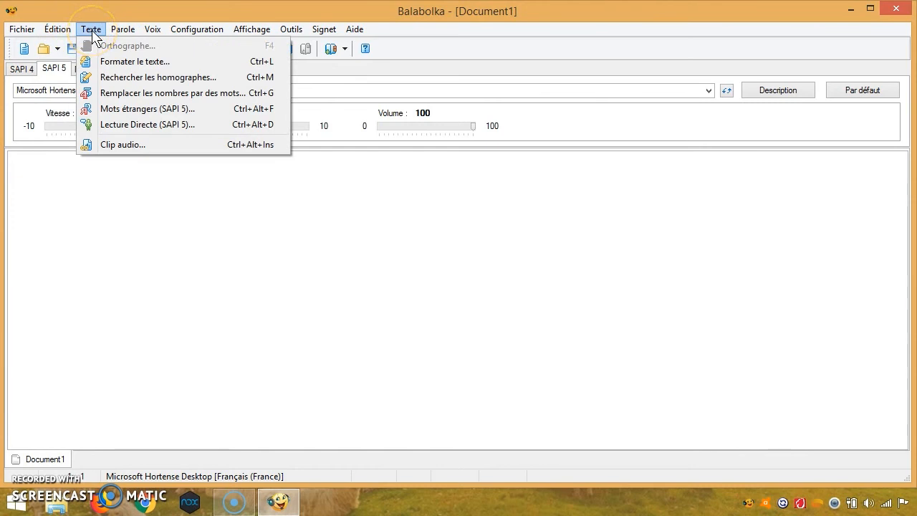
pyautogui.click(123, 30)
pyautogui.click(152, 30)
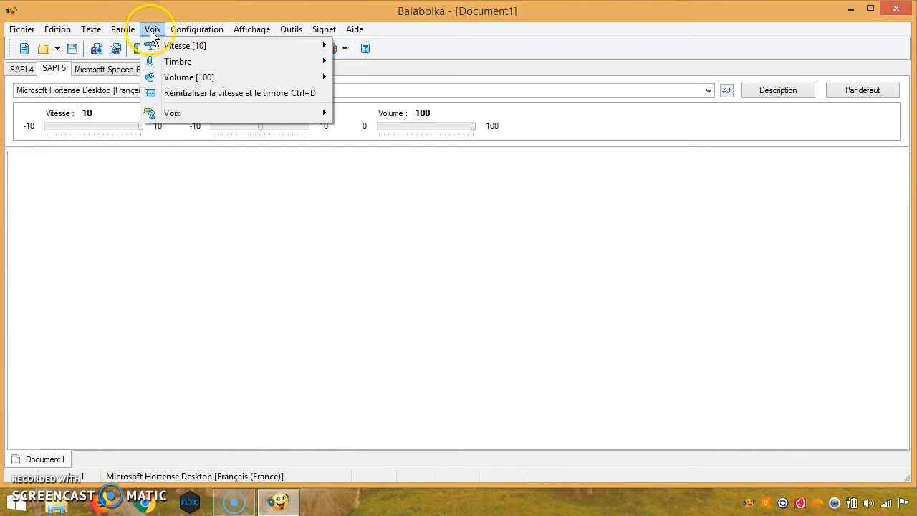
pyautogui.click(183, 31)
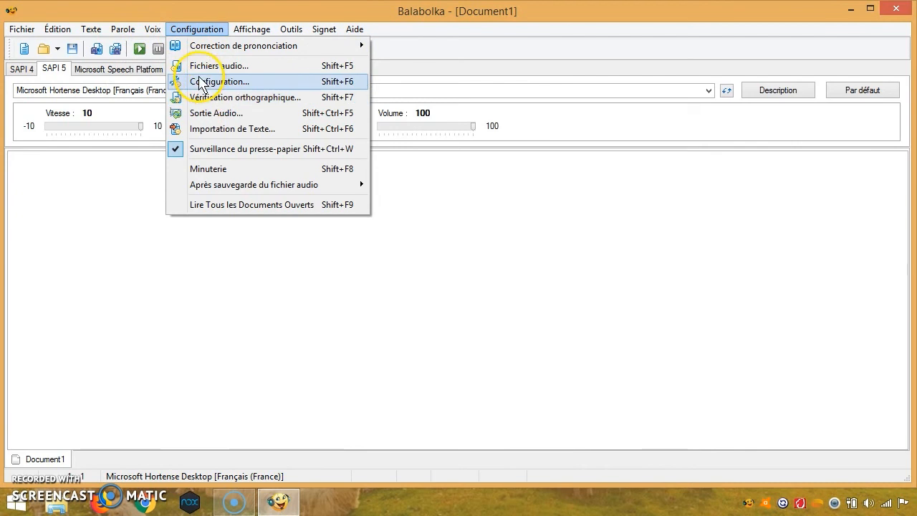
pyautogui.click(204, 85)
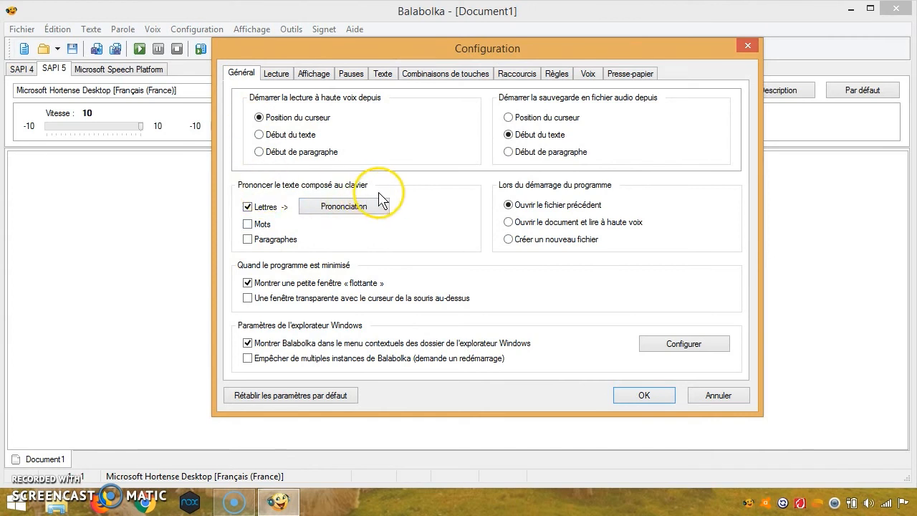
# - Try enabling spoken feedback for typed words and paragraphs, and switch both options back off
pyautogui.click(248, 224)
pyautogui.click(248, 240)
pyautogui.click(248, 240)
pyautogui.click(249, 225)
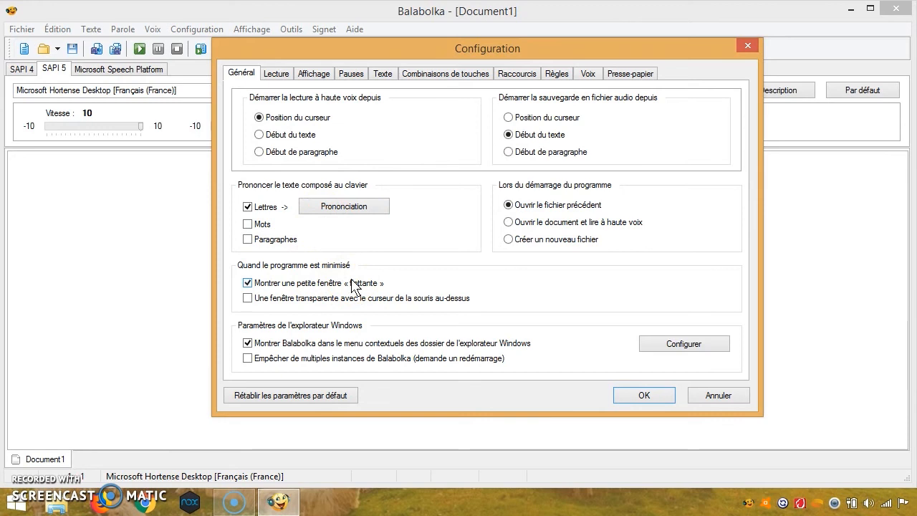
# - Review the reading, display and pause settings in the Configuration dialog
pyautogui.click(279, 74)
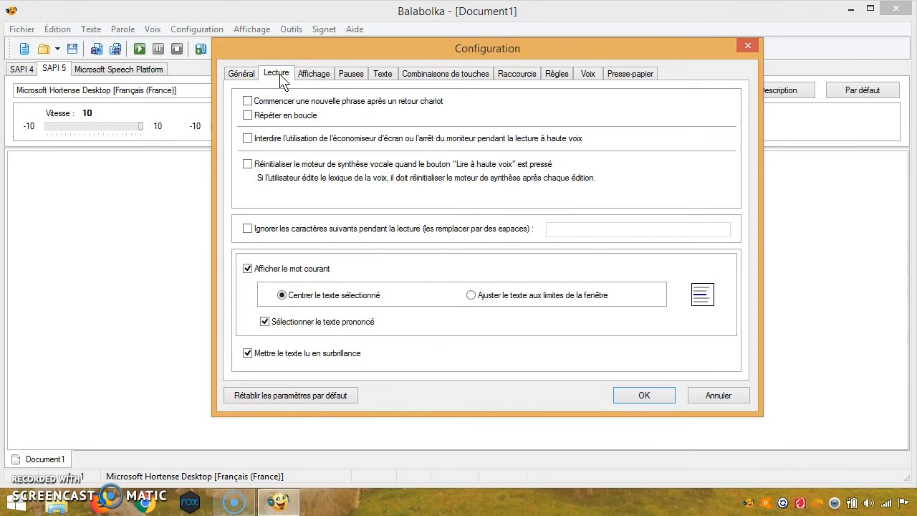
pyautogui.click(312, 75)
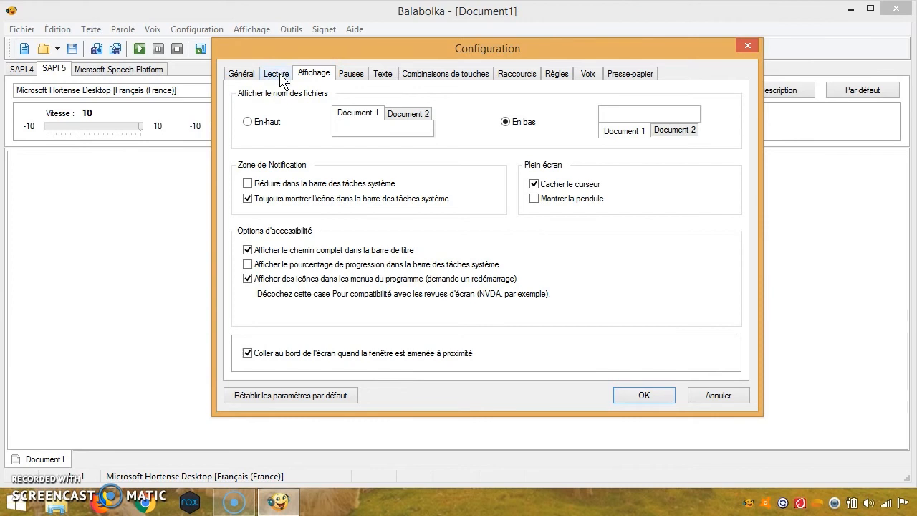
pyautogui.click(352, 76)
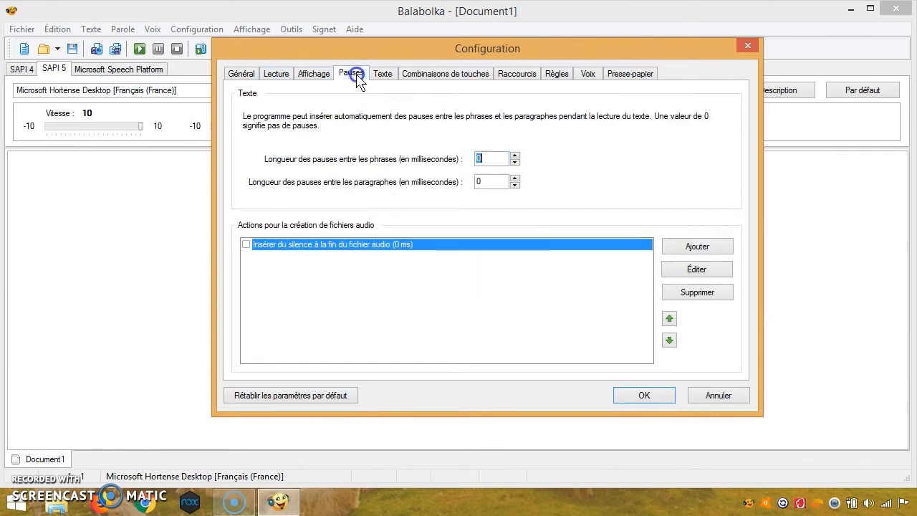
# - Try turning off automatic text formatting on file opening in the text settings, and turn it back on
pyautogui.click(381, 78)
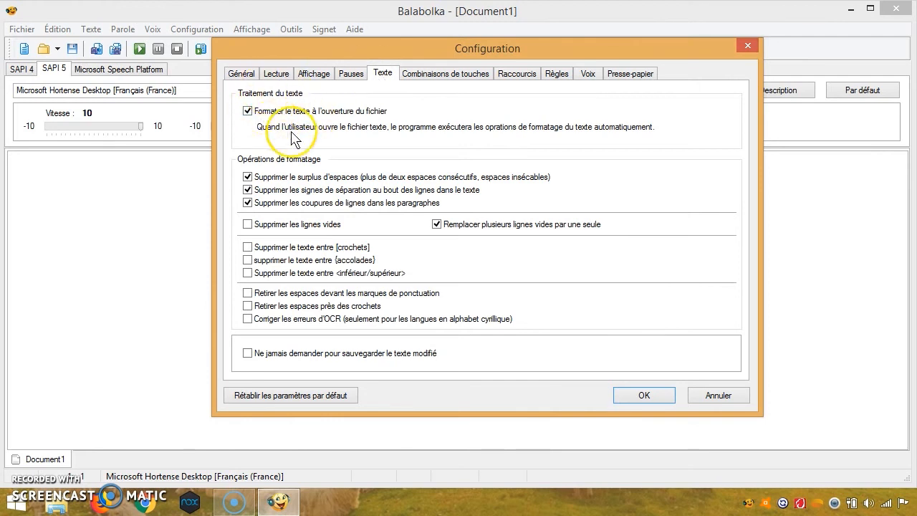
pyautogui.click(247, 111)
pyautogui.click(247, 111)
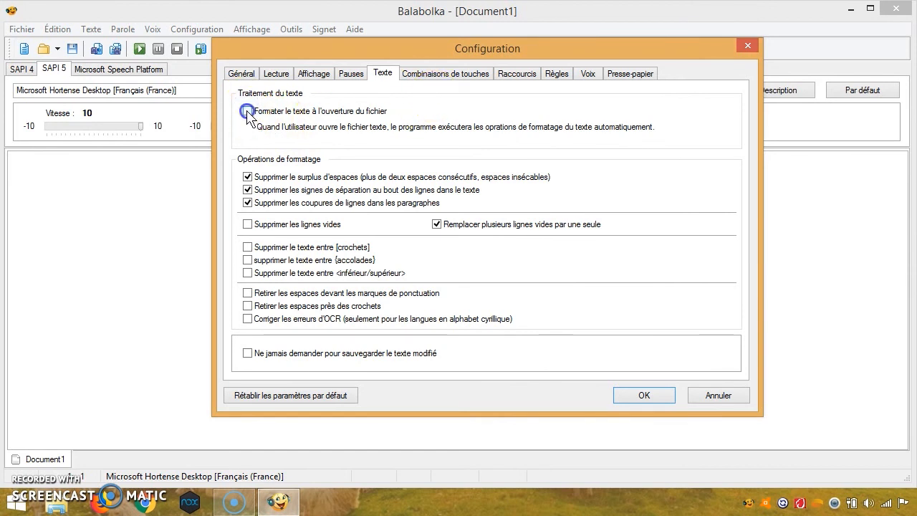
# - Try enabling the global key combinations for reading aloud, and disable them again
pyautogui.click(434, 80)
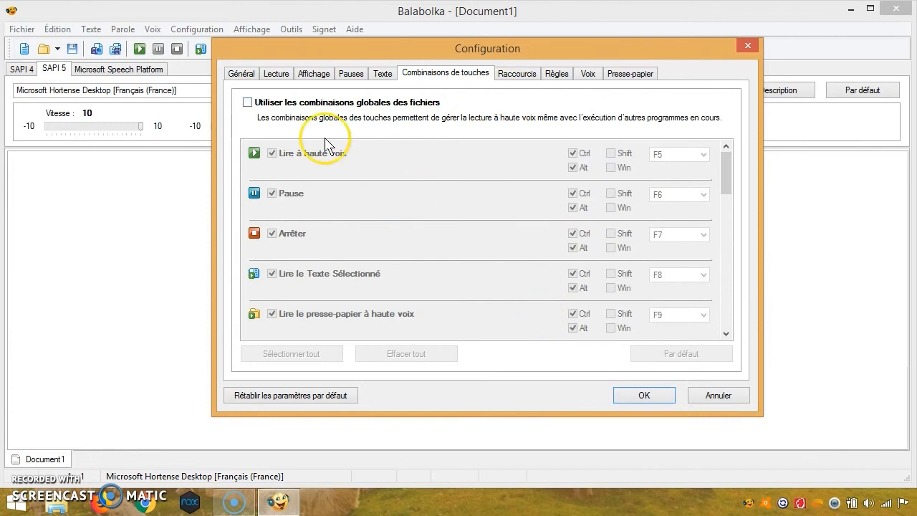
pyautogui.click(247, 104)
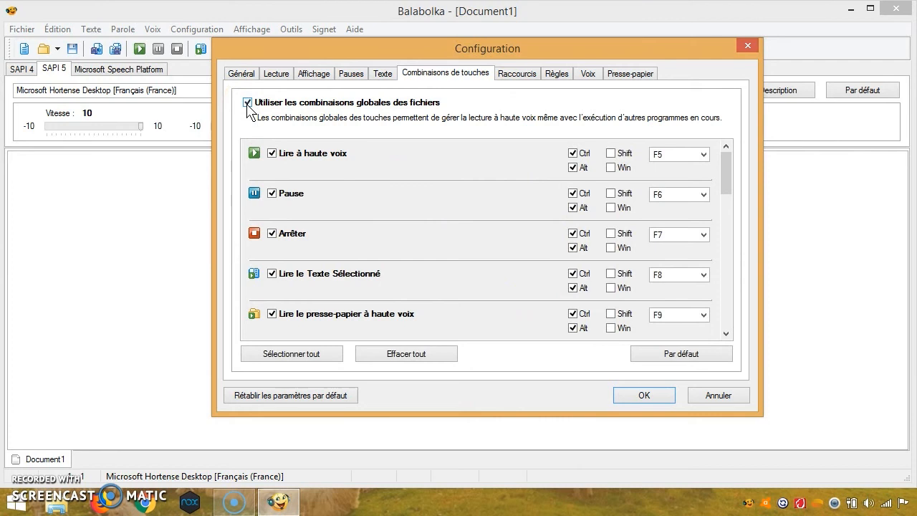
pyautogui.click(247, 104)
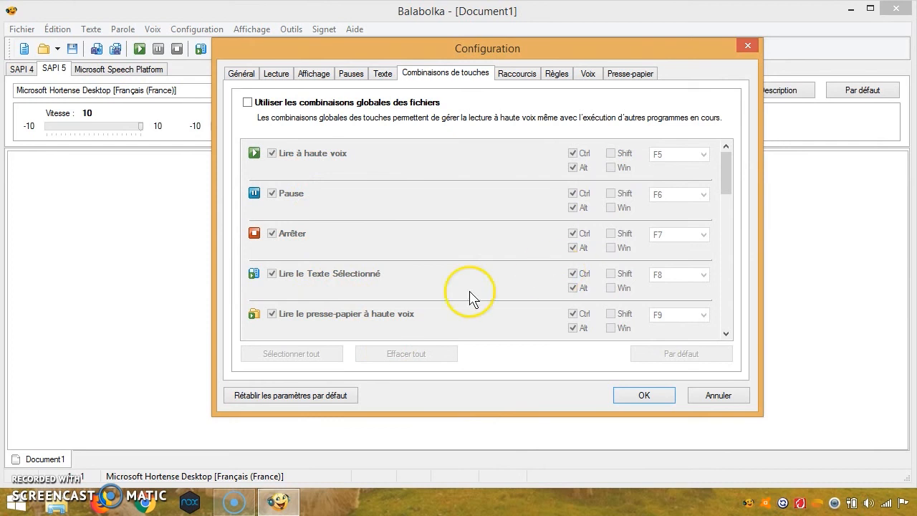
# - Review the keyboard shortcut, pronunciation rule and default voice settings in the Configuration dialog
pyautogui.click(513, 78)
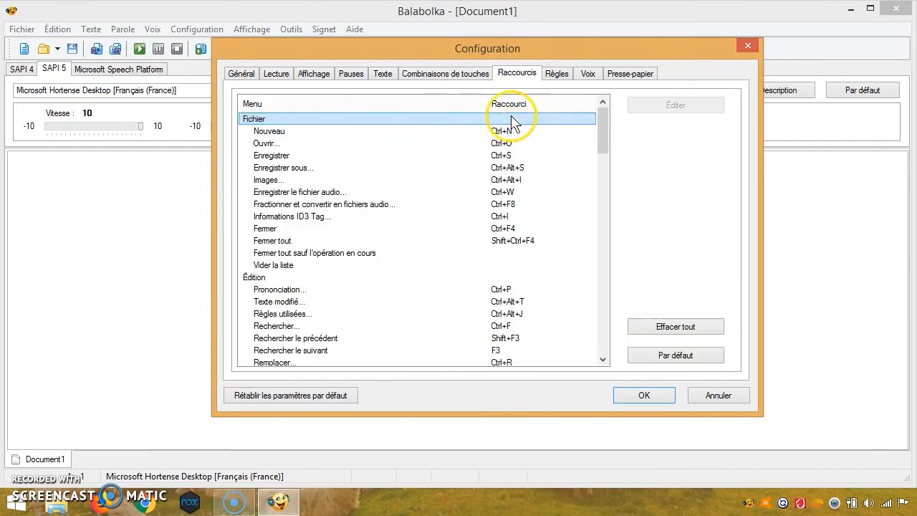
pyautogui.click(557, 76)
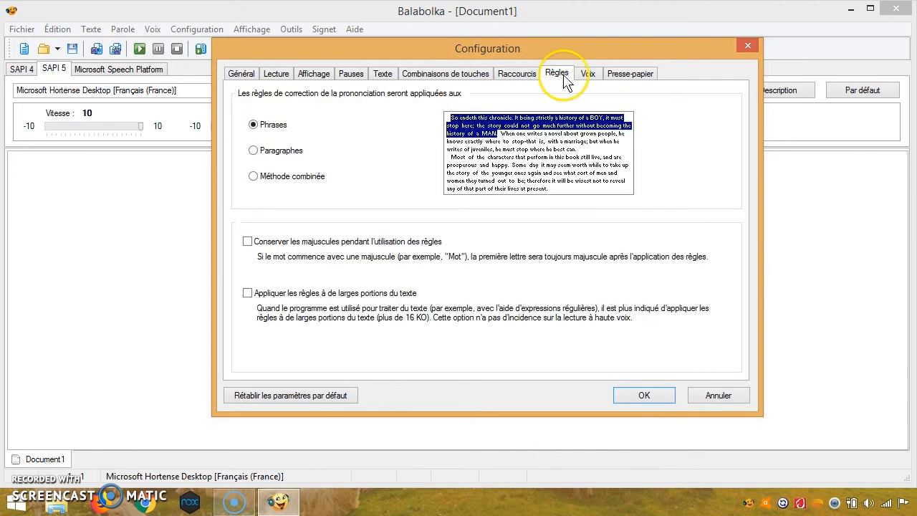
pyautogui.click(589, 76)
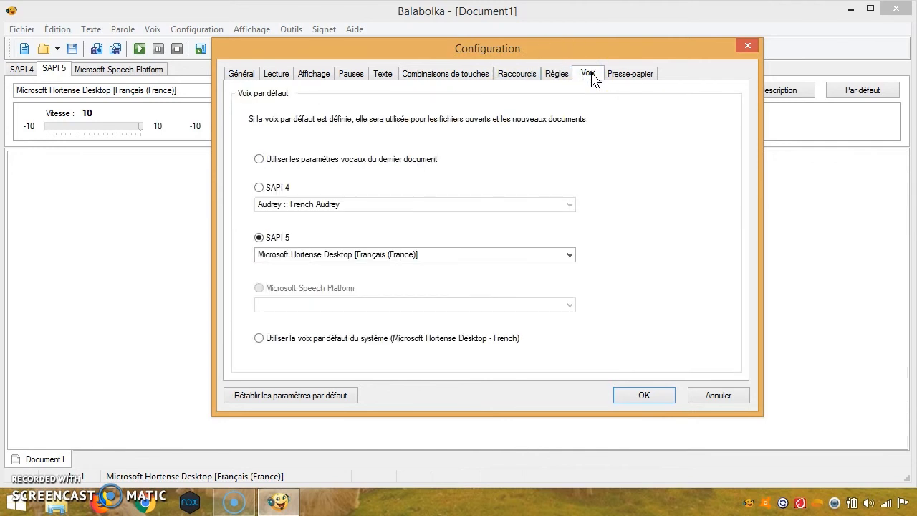
# - Try switching clipboard monitoring and its "Lire à haute voix" action, restore "Ajouter un nouveau document et lire à haute voix", and accept the configuration
pyautogui.click(627, 74)
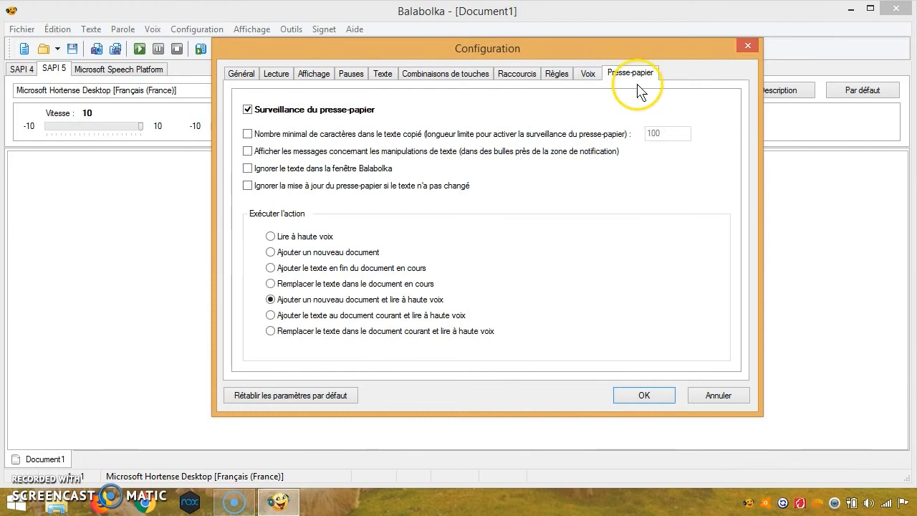
pyautogui.click(248, 110)
pyautogui.click(247, 111)
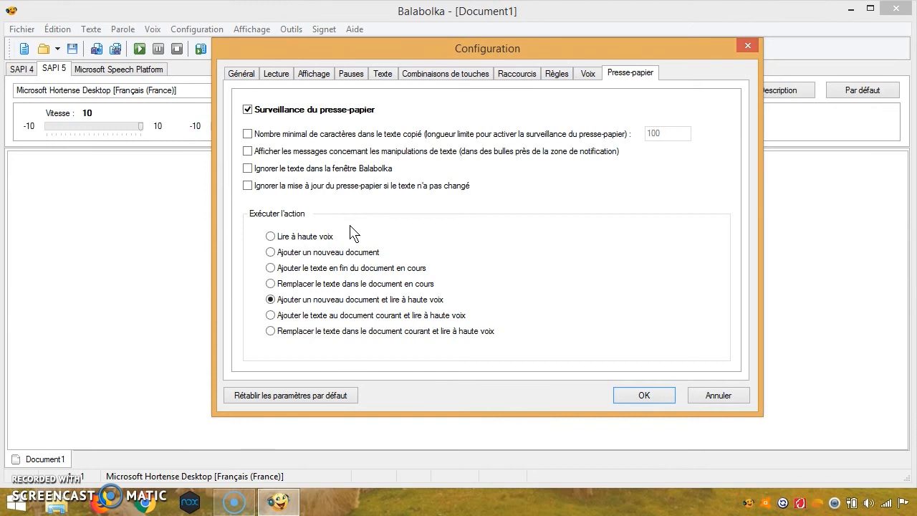
pyautogui.click(270, 237)
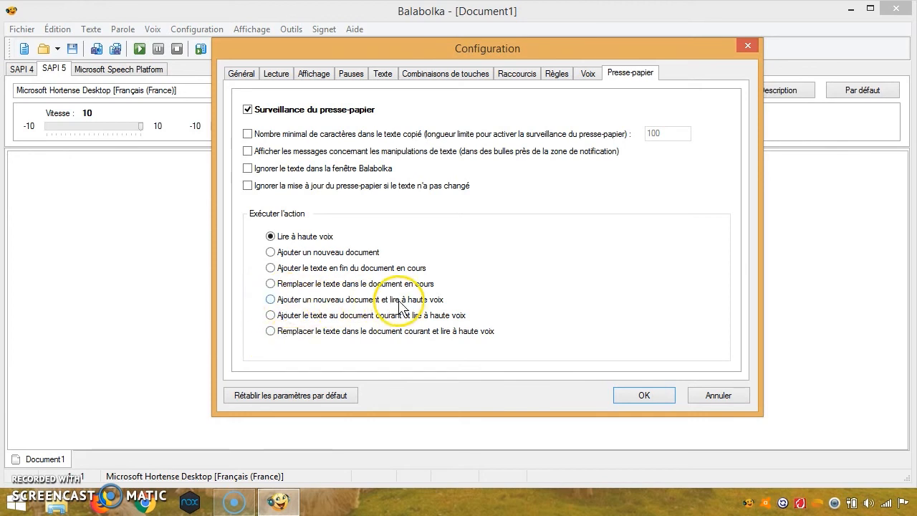
pyautogui.click(270, 299)
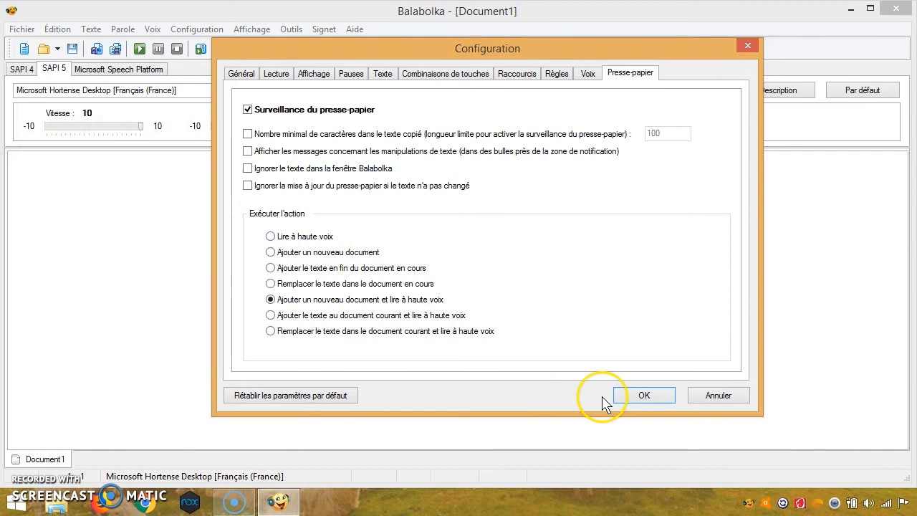
pyautogui.click(641, 396)
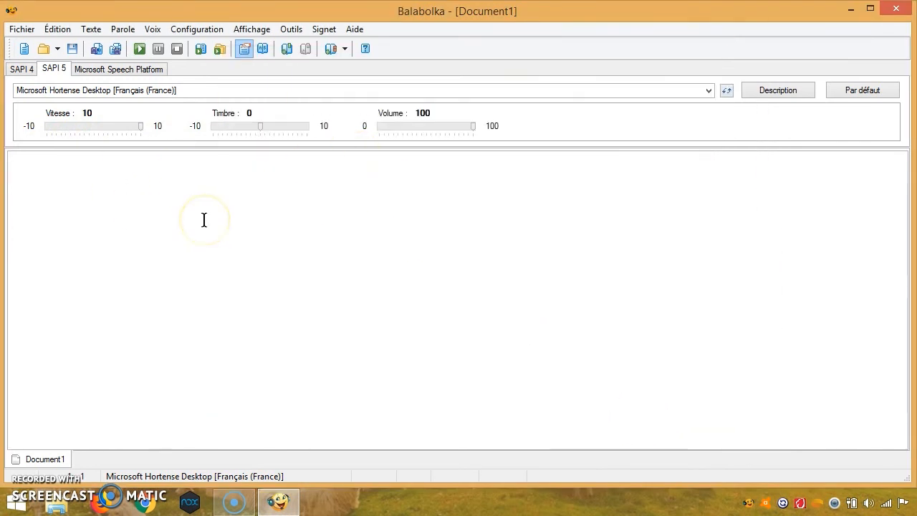
# - Open the font and colour settings and examine the preview samples for normal, highlighted and selected text
pyautogui.click(251, 30)
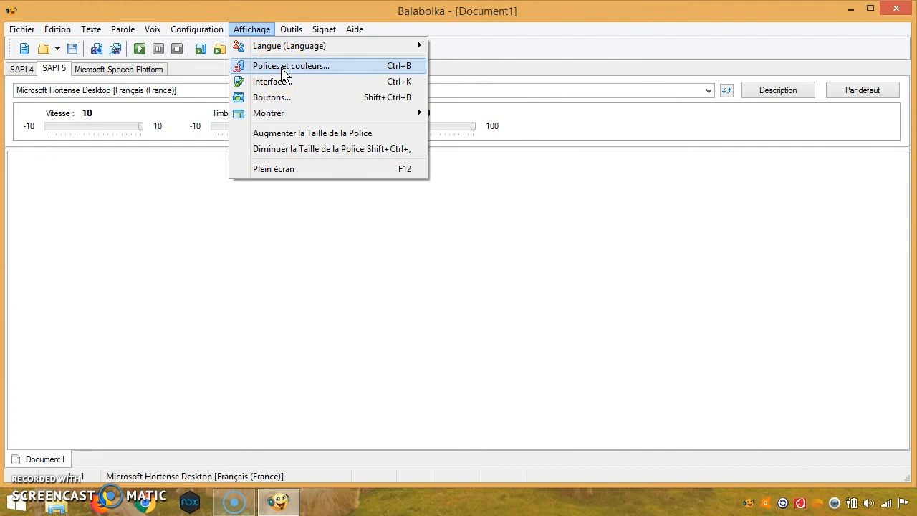
pyautogui.click(274, 66)
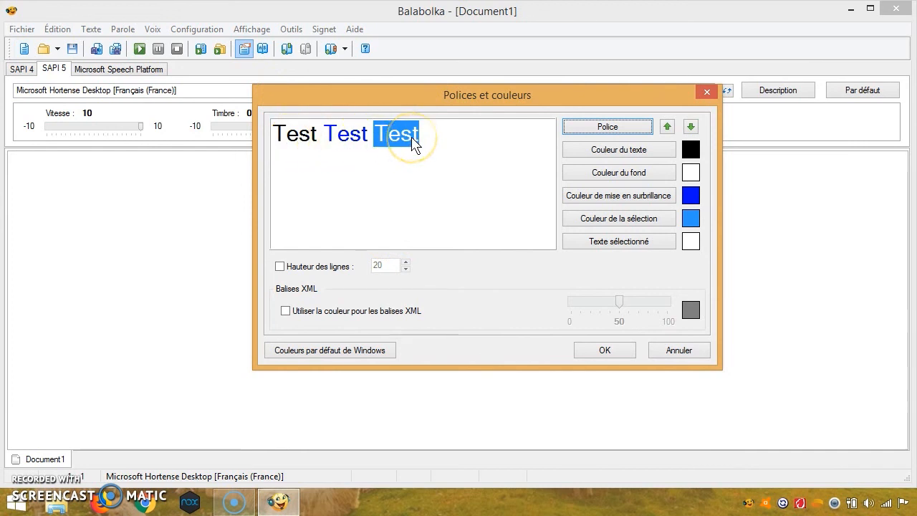
pyautogui.click(296, 139)
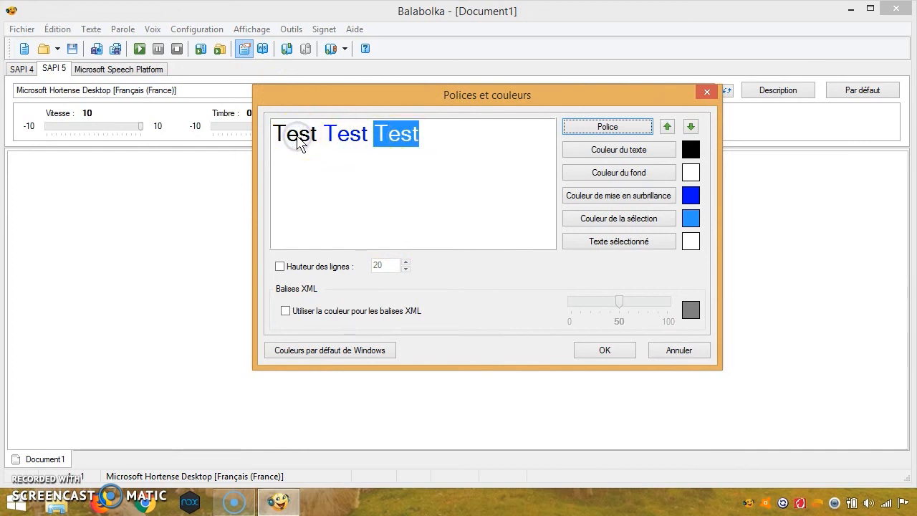
pyautogui.click(344, 142)
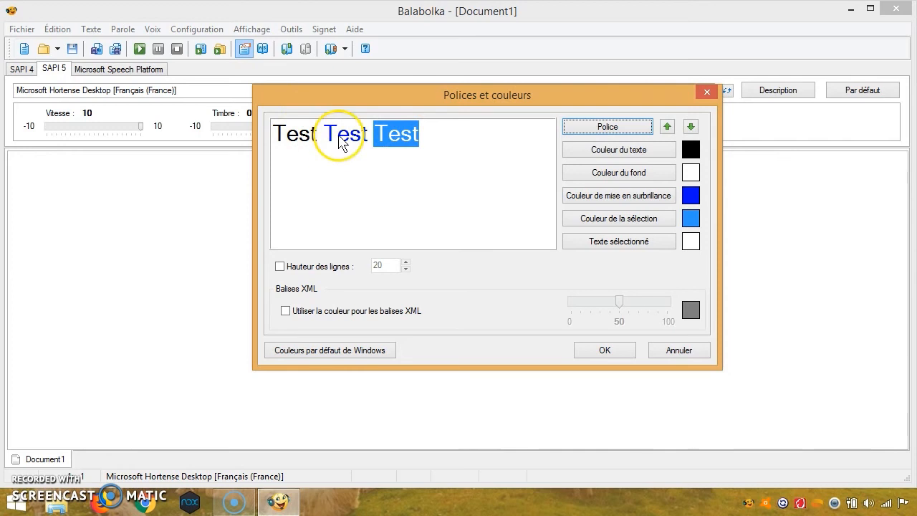
pyautogui.click(298, 145)
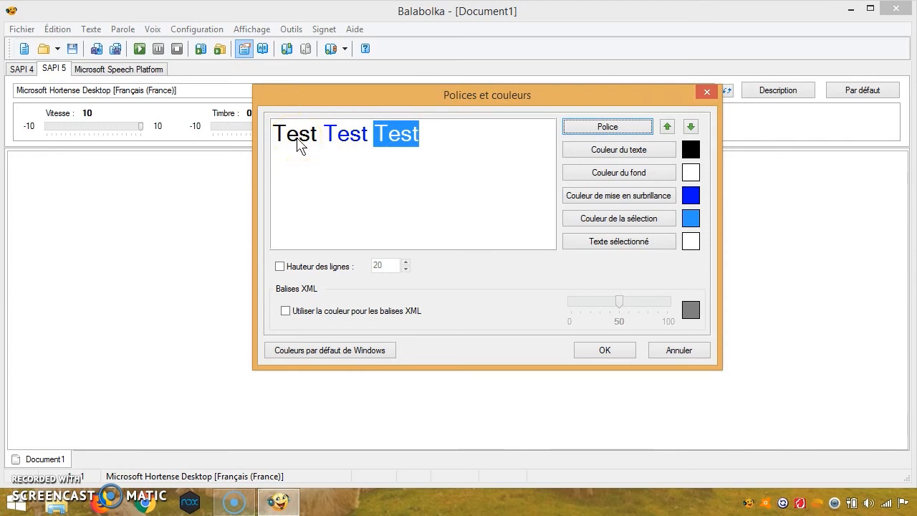
pyautogui.click(345, 143)
pyautogui.click(346, 145)
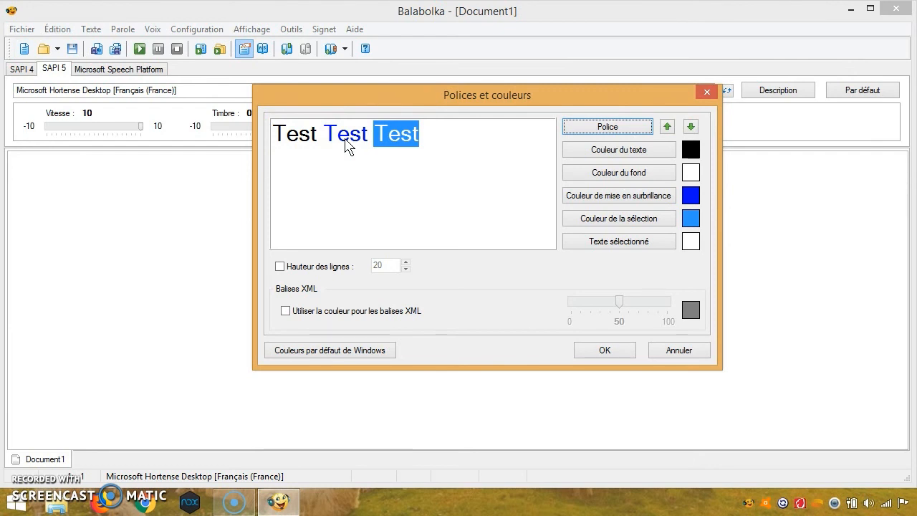
pyautogui.click(397, 142)
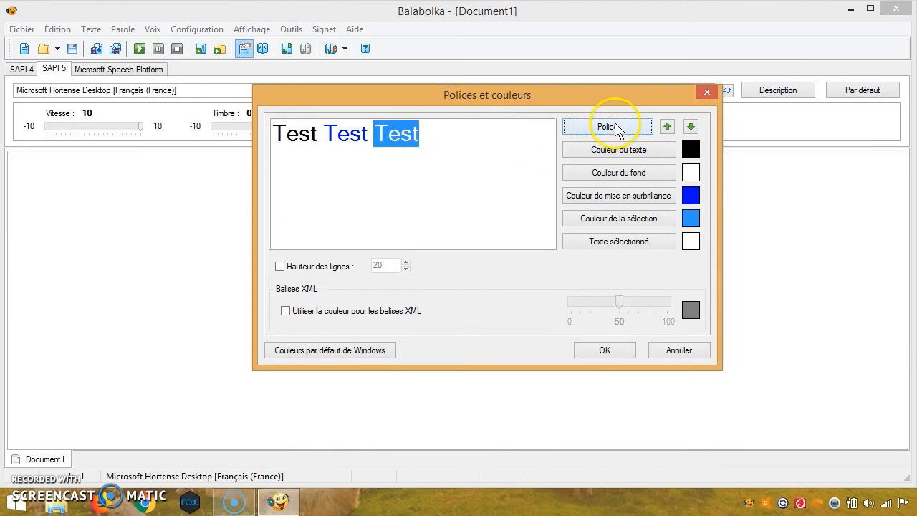
# - Set the document font to Arial with the Normal style at size 36
pyautogui.click(614, 127)
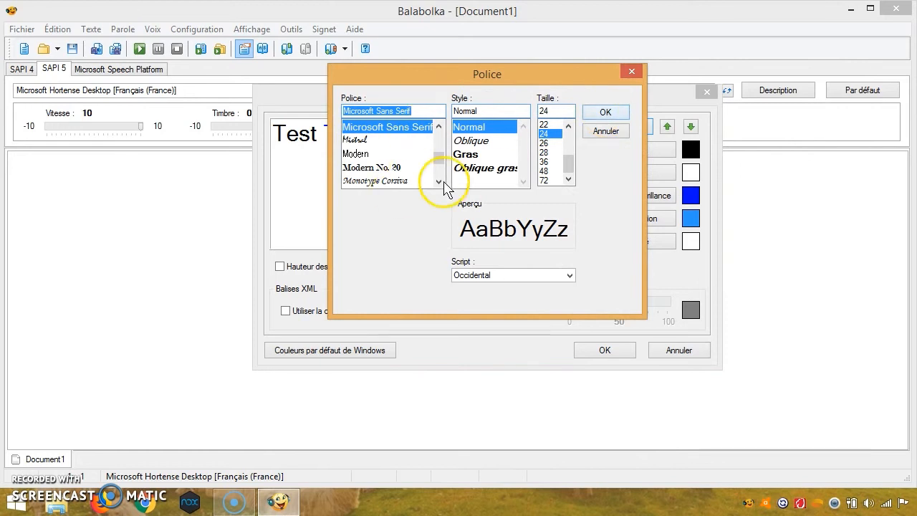
pyautogui.moveTo(438, 158); pyautogui.dragTo(437, 120)
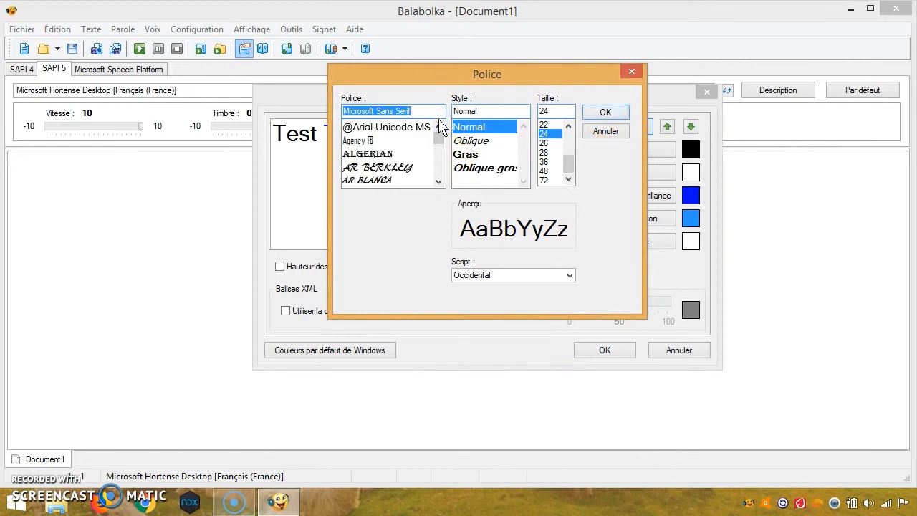
pyautogui.write('c')
pyautogui.press('BackSpace')
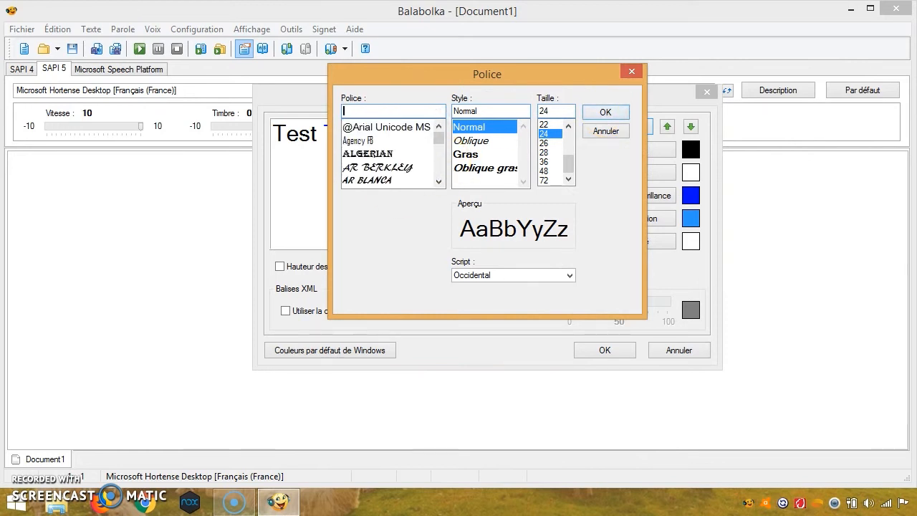
pyautogui.write('Arial')
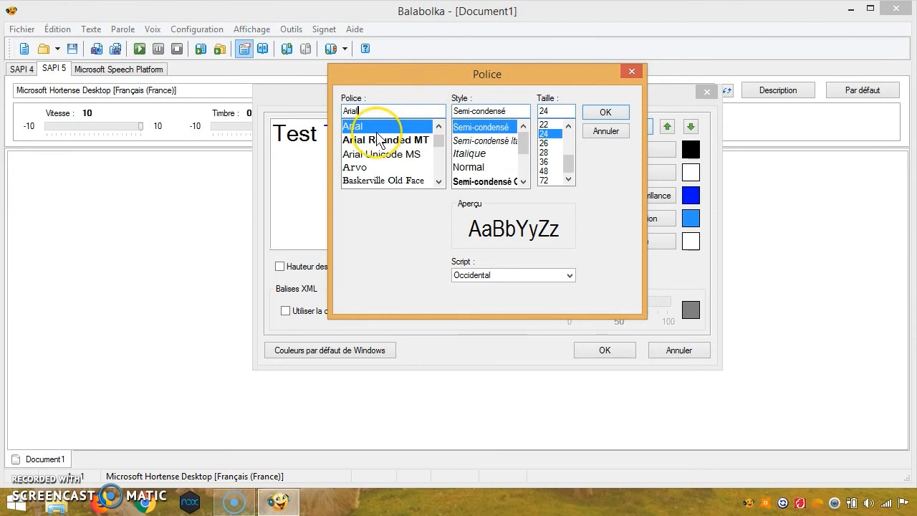
pyautogui.click(476, 167)
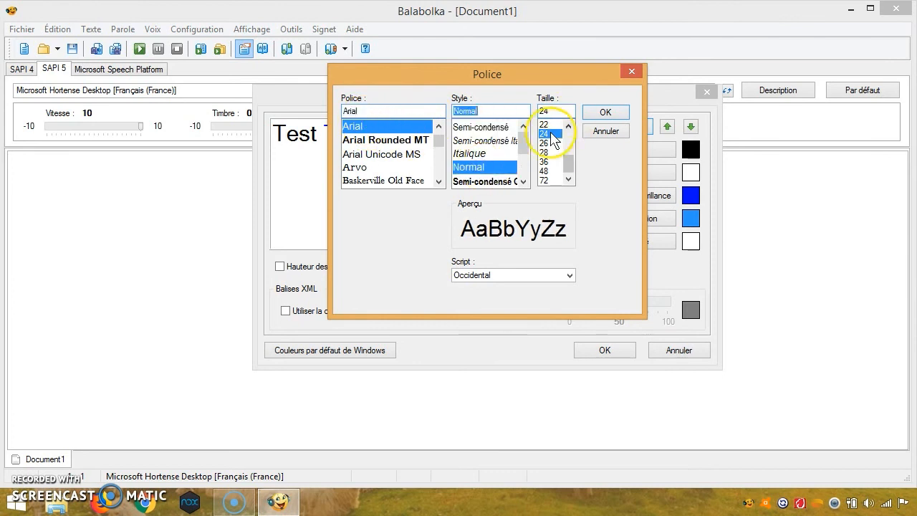
pyautogui.click(545, 162)
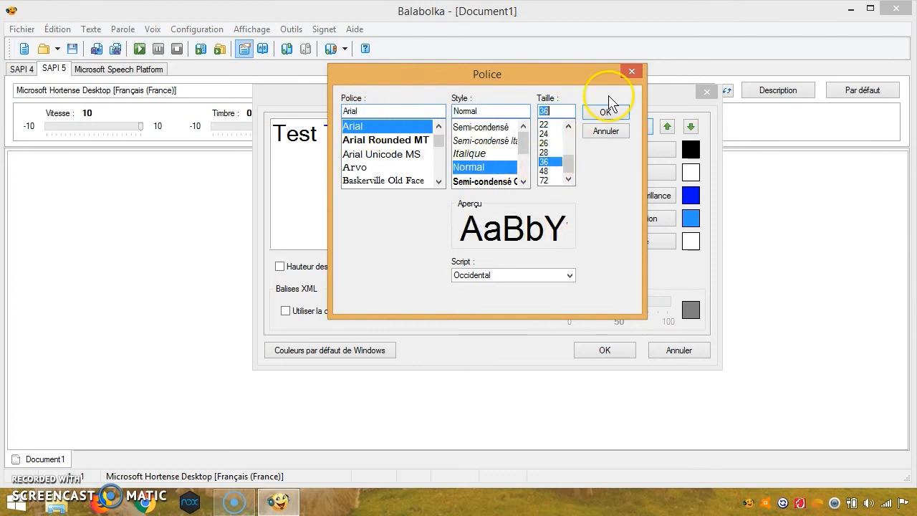
pyautogui.click(606, 112)
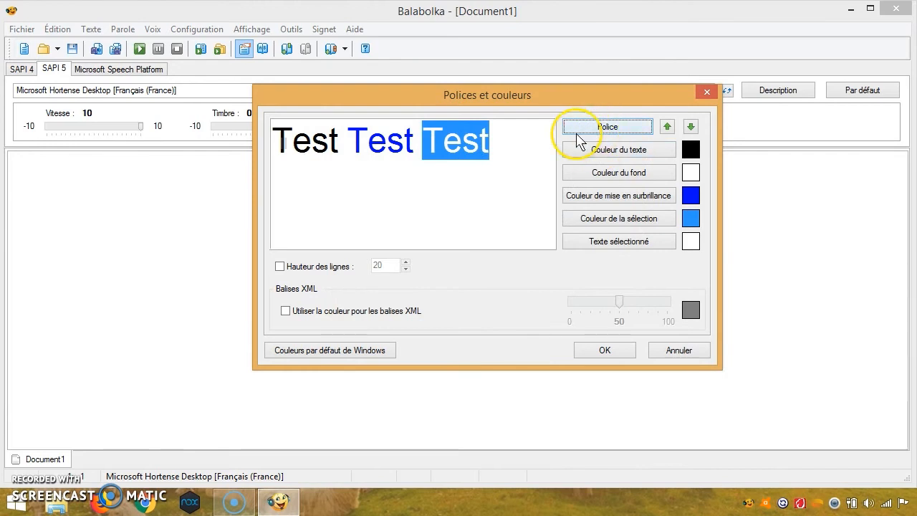
# - Keep black as the text colour and set the background colour to yellow
pyautogui.click(580, 156)
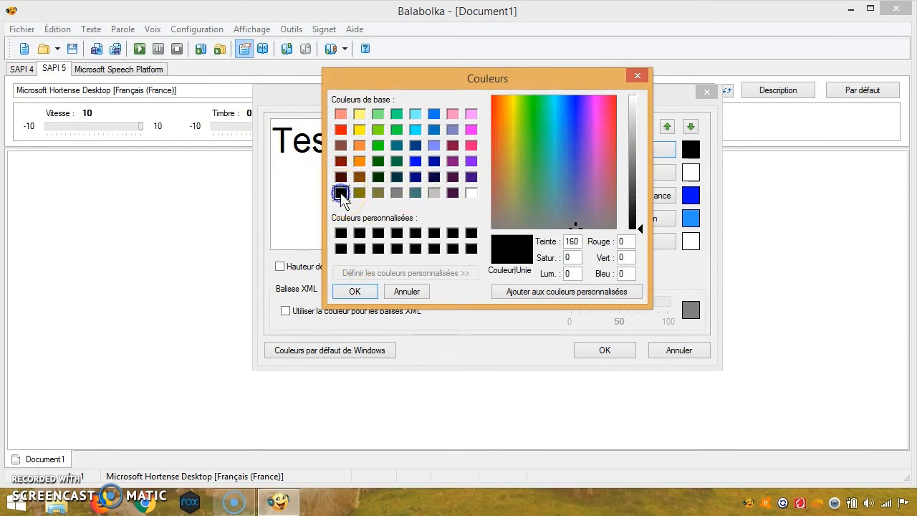
pyautogui.click(354, 291)
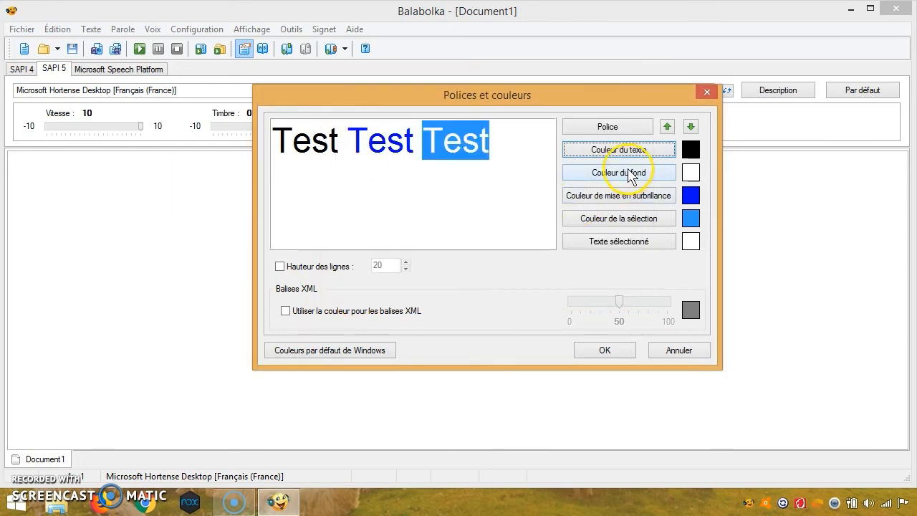
pyautogui.click(630, 176)
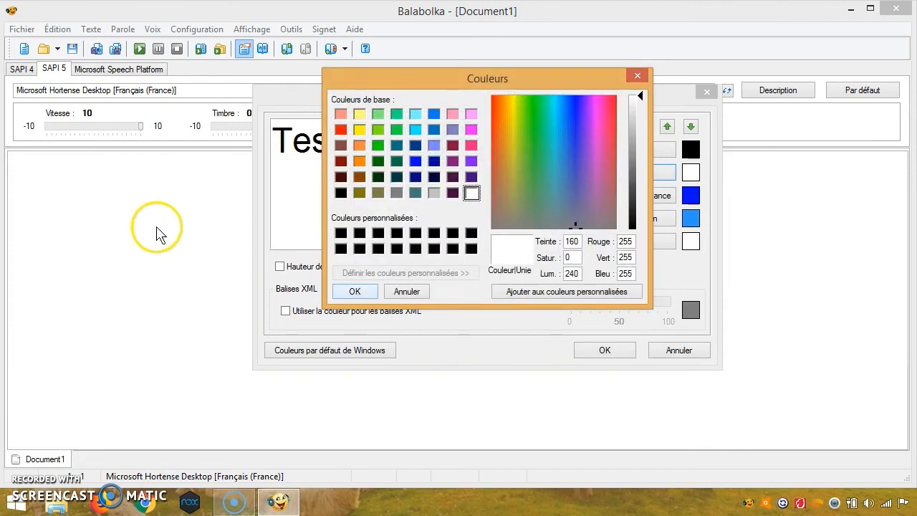
pyautogui.click(358, 129)
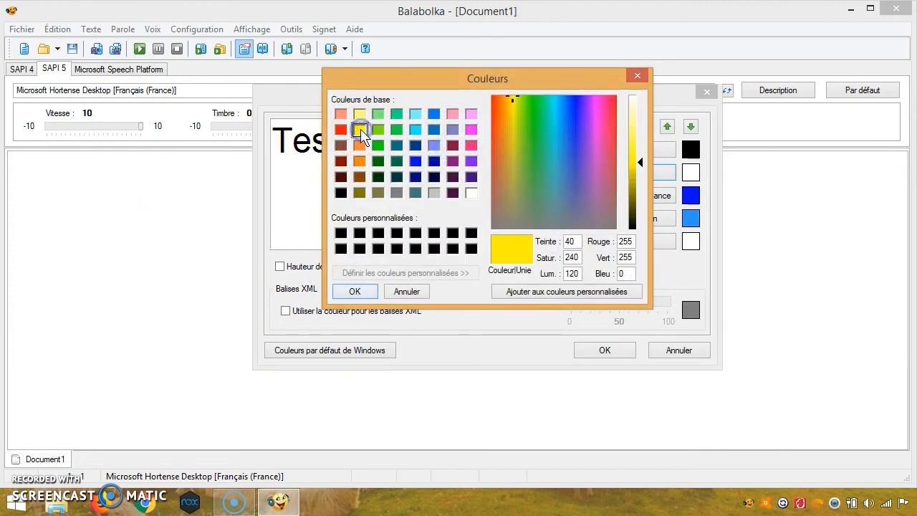
pyautogui.click(355, 290)
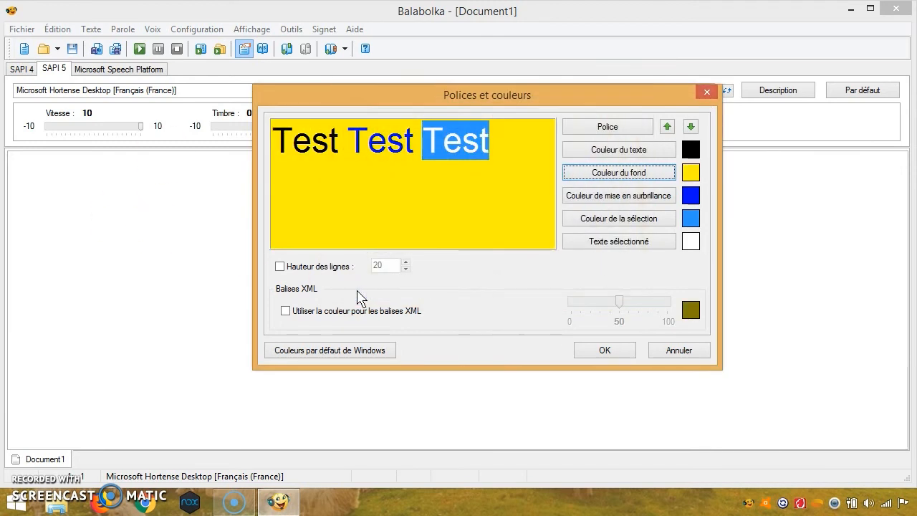
# - Set both the highlight colour and the selection colour to red, and apply the font and colour settings
pyautogui.click(589, 198)
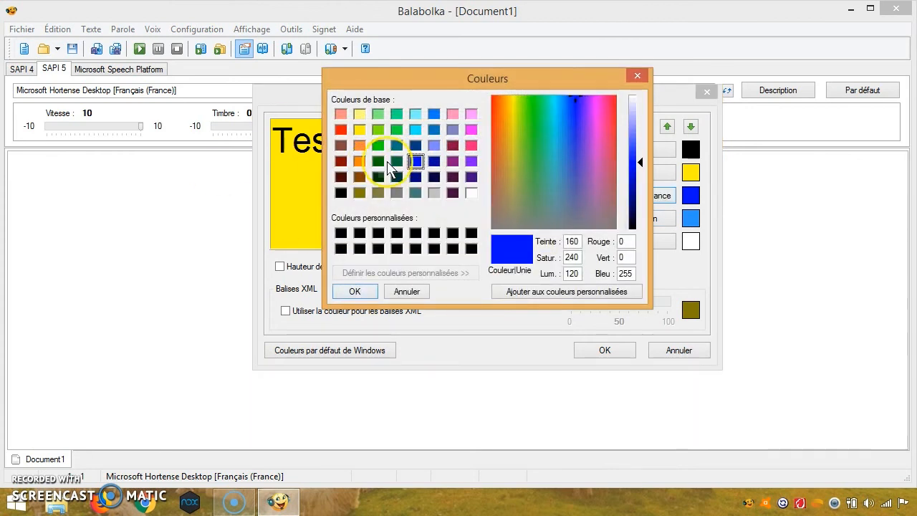
pyautogui.click(341, 130)
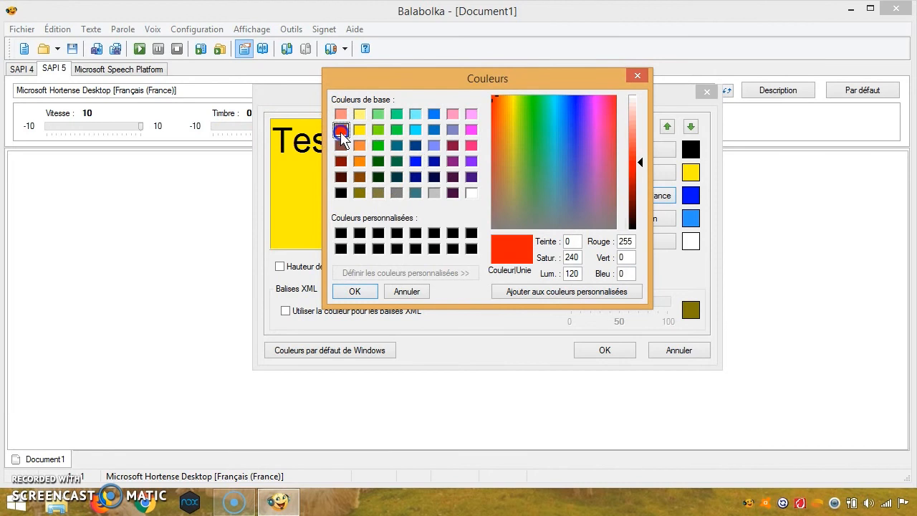
pyautogui.click(354, 291)
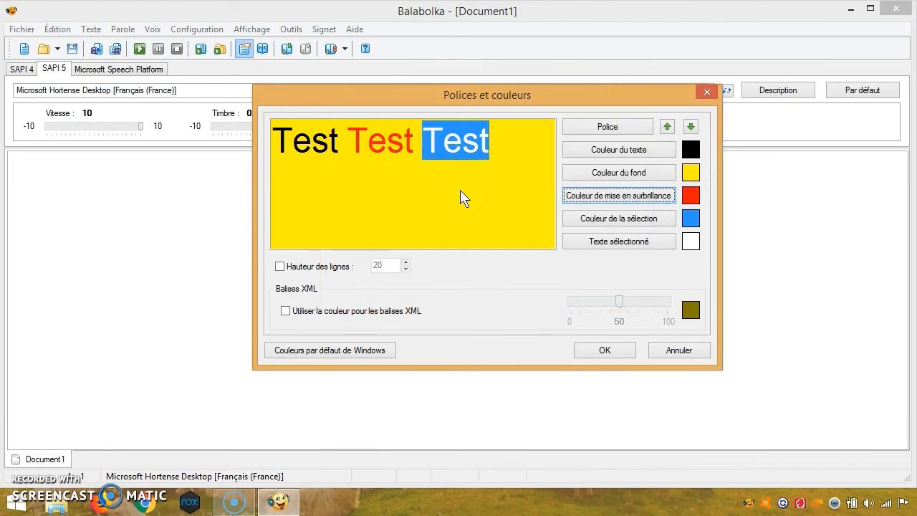
pyautogui.click(620, 219)
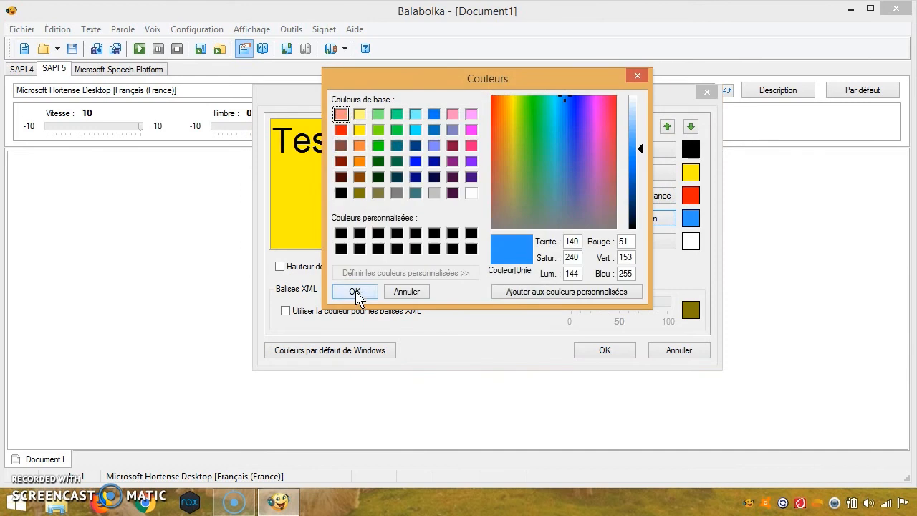
pyautogui.click(340, 129)
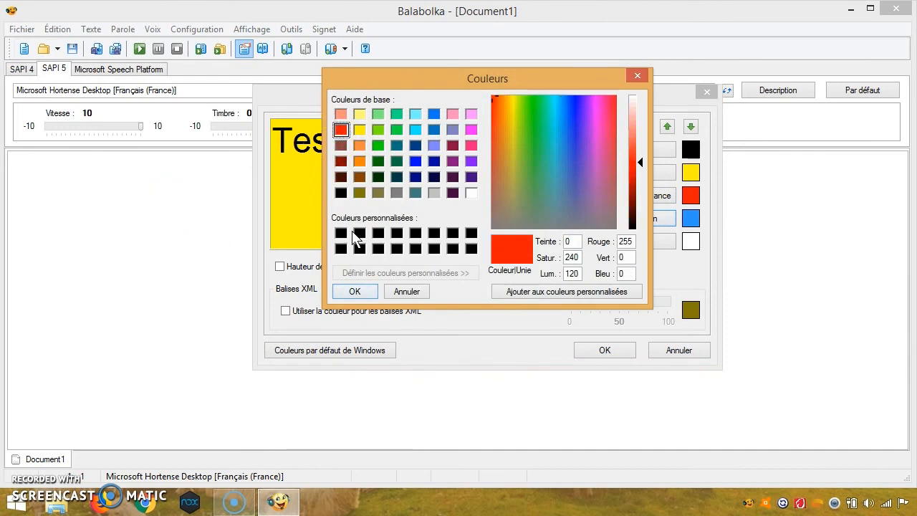
pyautogui.click(353, 291)
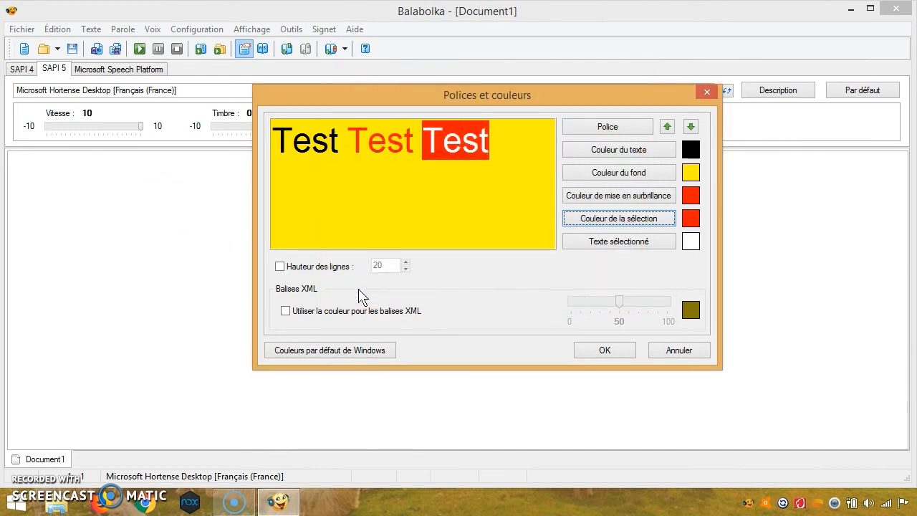
pyautogui.click(593, 219)
pyautogui.click(598, 350)
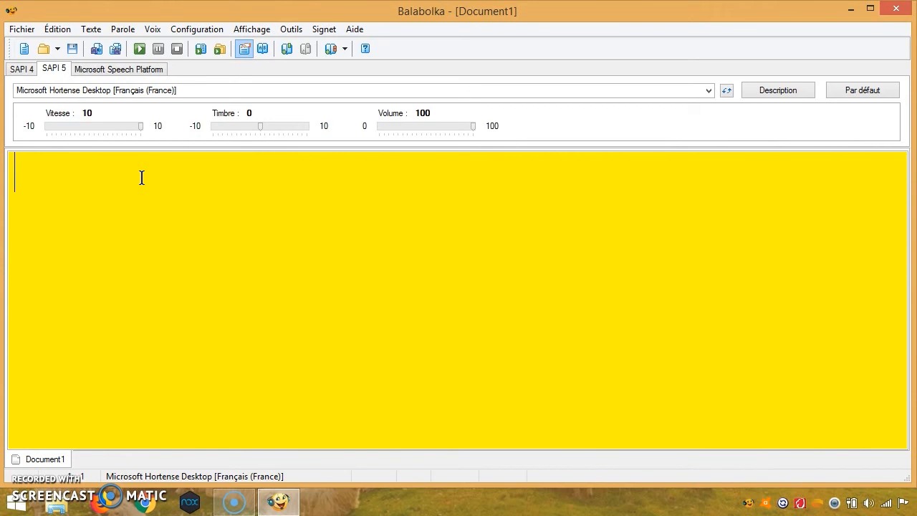
# - Write "bon bonjour" in the document and set the voice speed (Vitesse) to 0
pyautogui.write('bo')
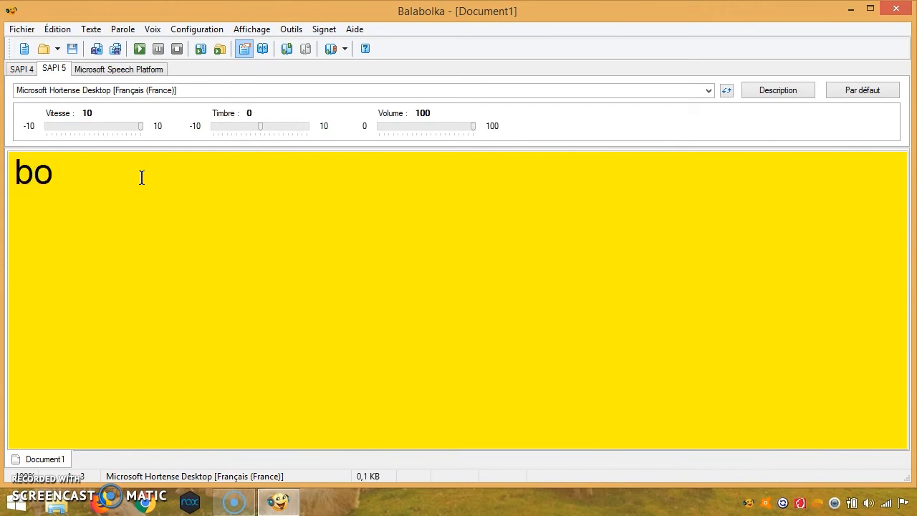
pyautogui.write('n')
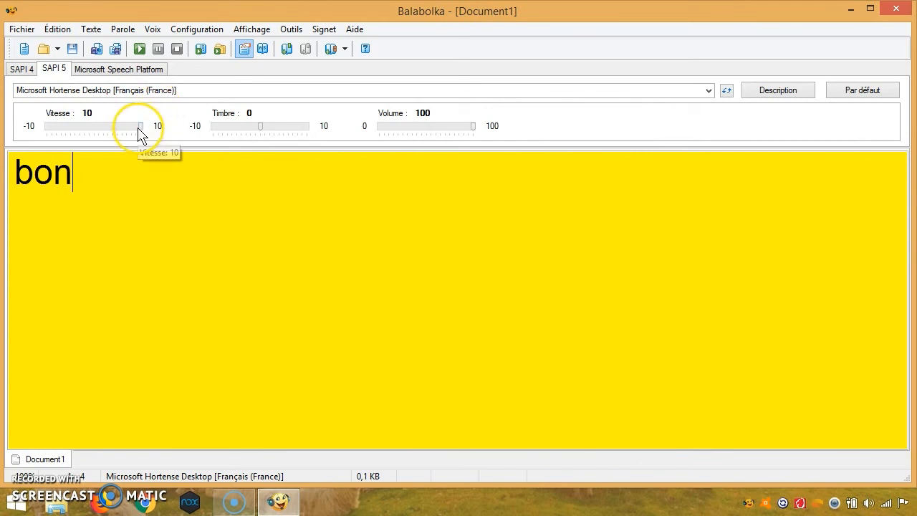
pyautogui.moveTo(140, 131); pyautogui.dragTo(90, 129)
pyautogui.click(93, 172)
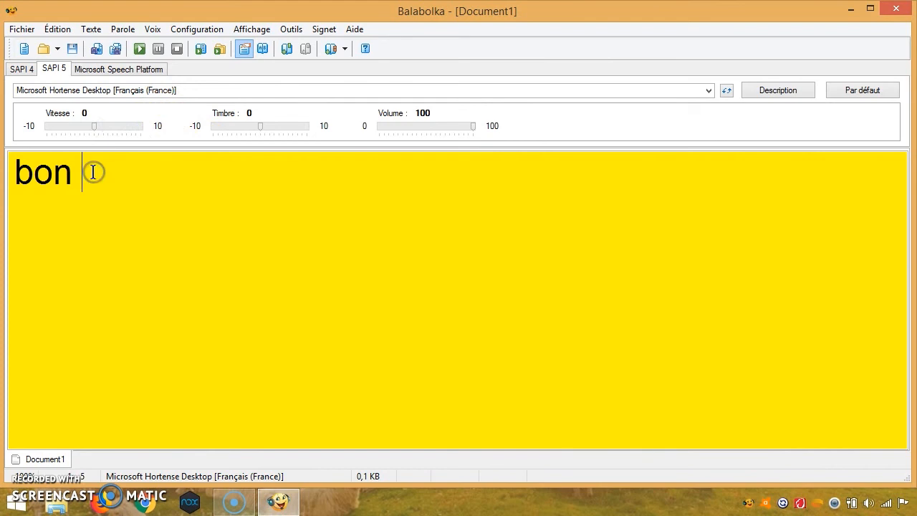
pyautogui.write('bon')
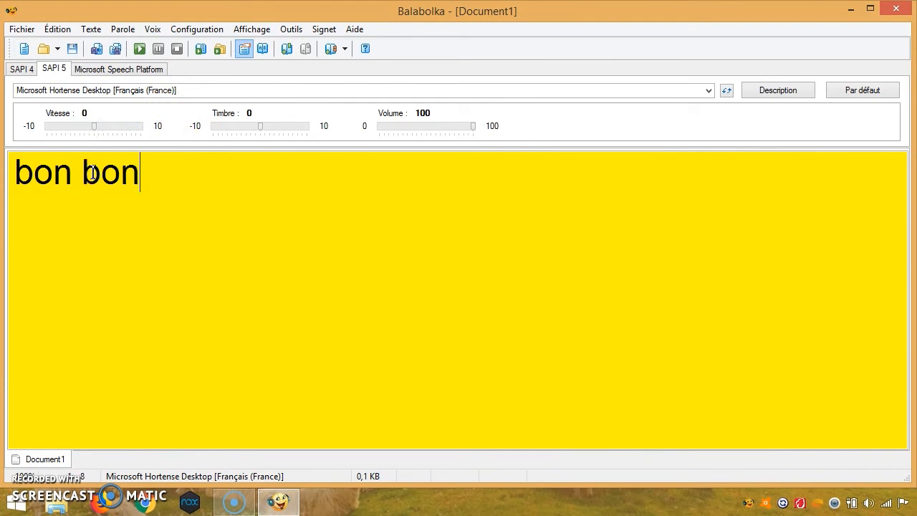
pyautogui.write('jou')
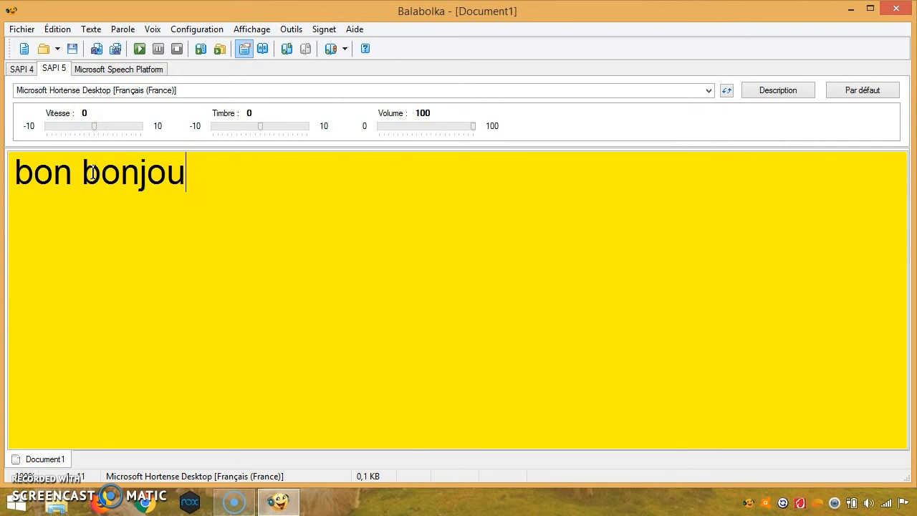
pyautogui.write('r')
# - In the general configuration settings, enable pronouncing whole words (Mots) of text composed on the keyboard, and apply the change
pyautogui.click(181, 29)
pyautogui.click(211, 85)
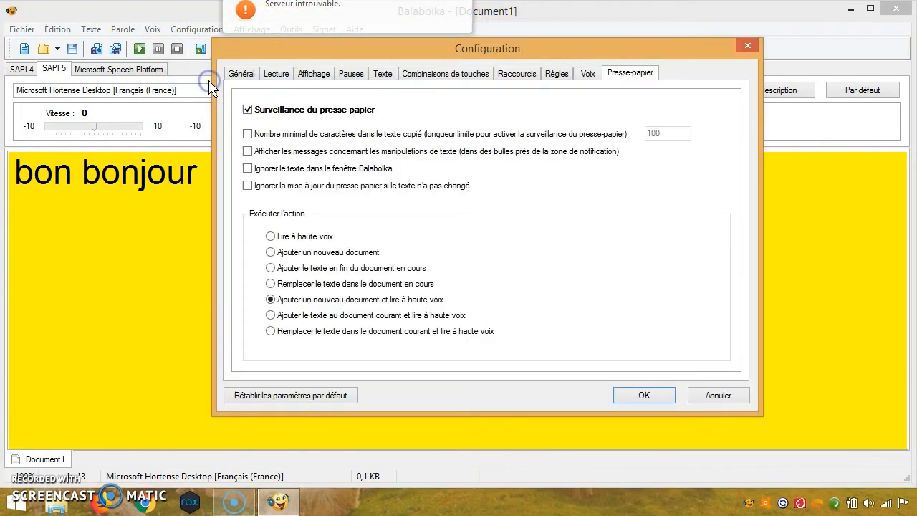
pyautogui.click(244, 74)
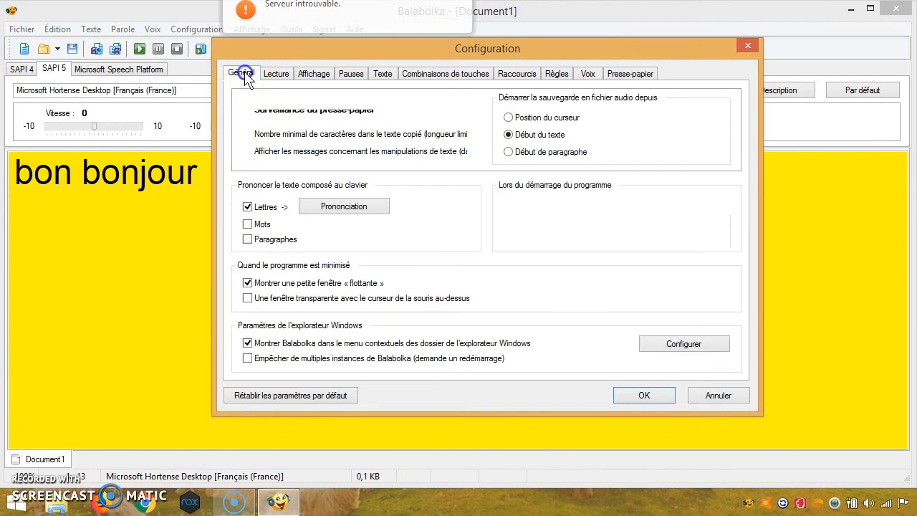
pyautogui.click(247, 224)
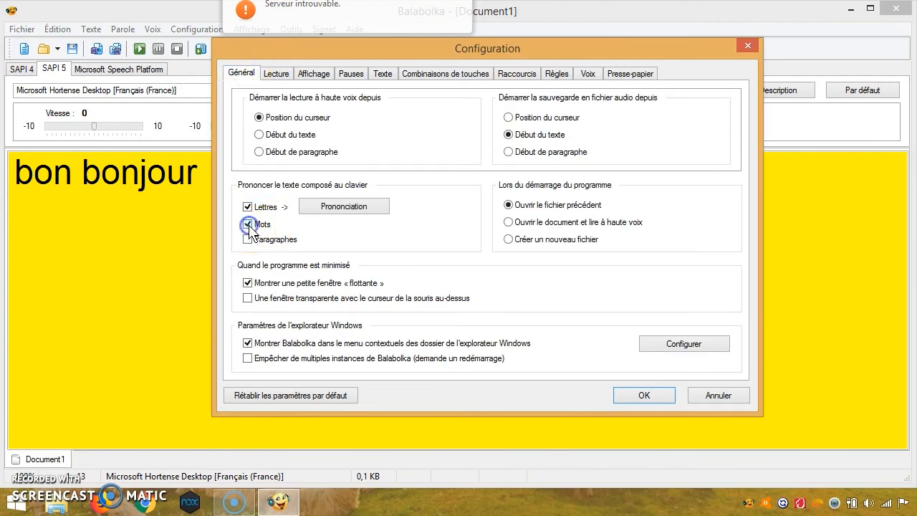
pyautogui.click(633, 396)
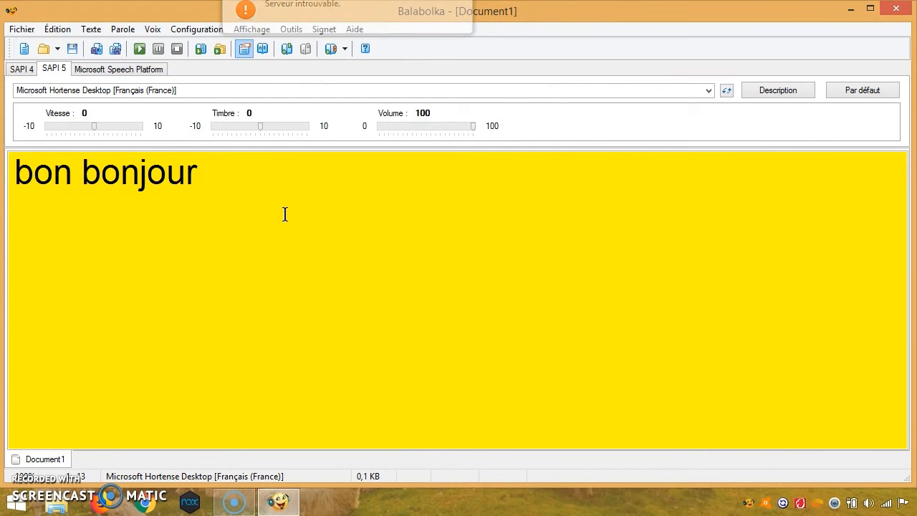
# - Add another "bonjour" at the end of the document's text to test the spoken words
pyautogui.write('b')
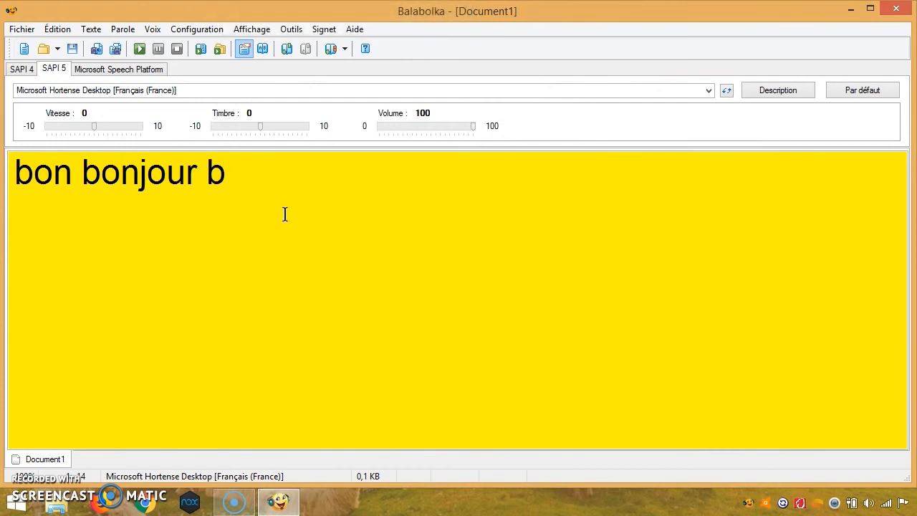
pyautogui.write('onjou')
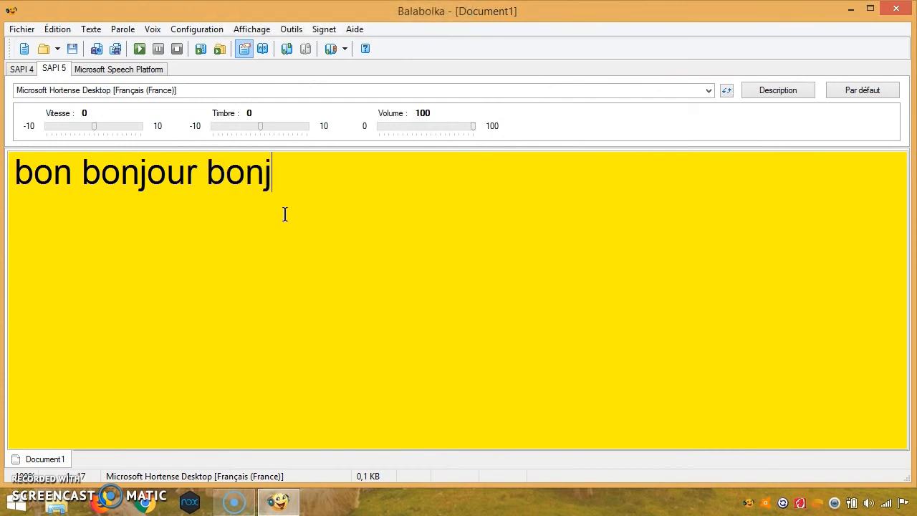
pyautogui.write('r')
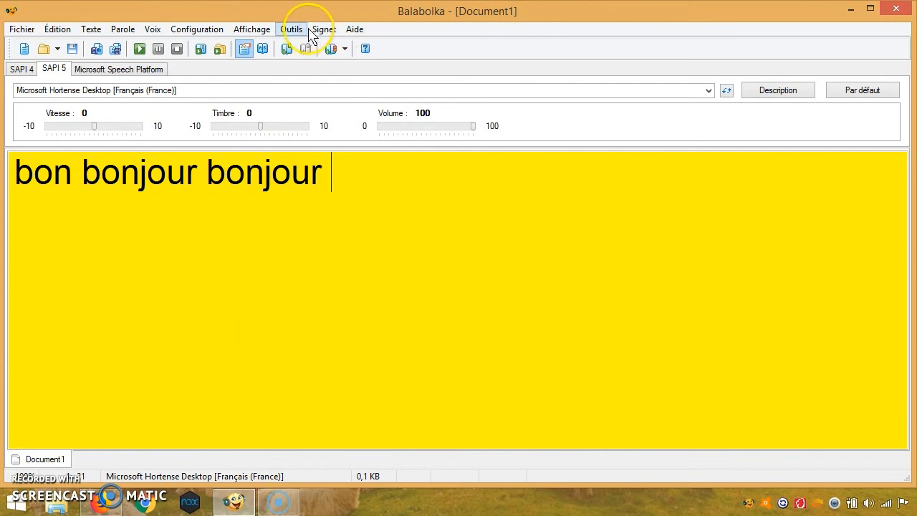
pyautogui.click(290, 29)
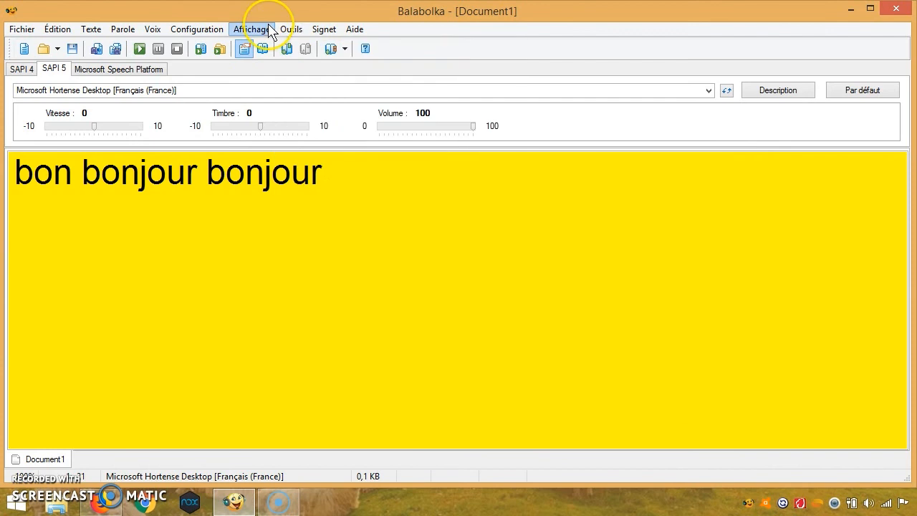
pyautogui.moveTo(153, 36)
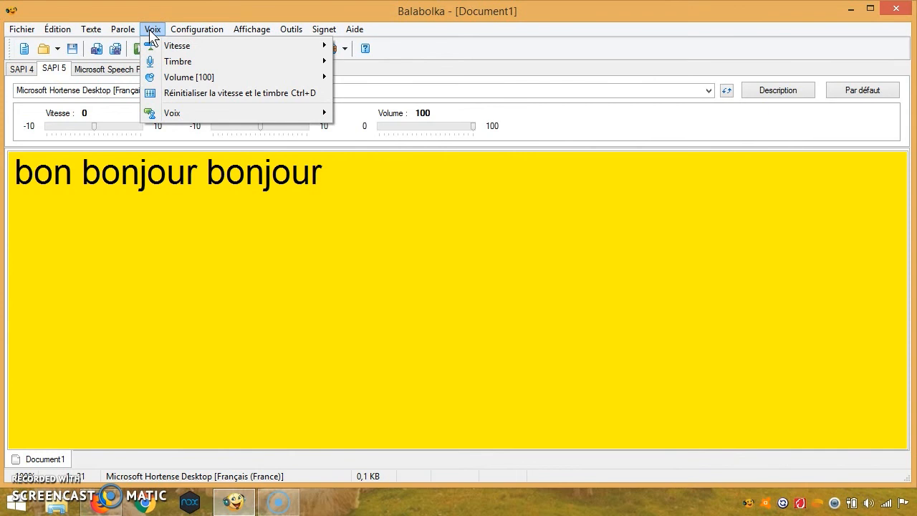
pyautogui.click(183, 29)
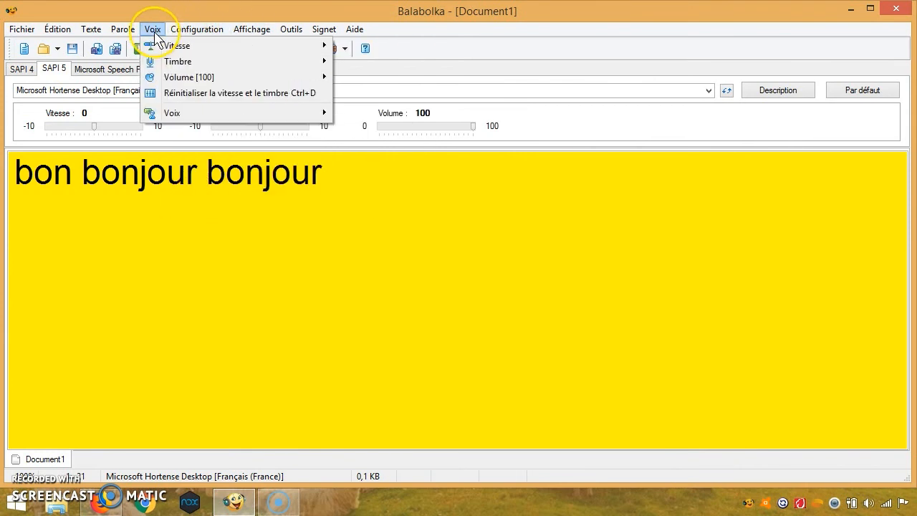
pyautogui.moveTo(97, 32)
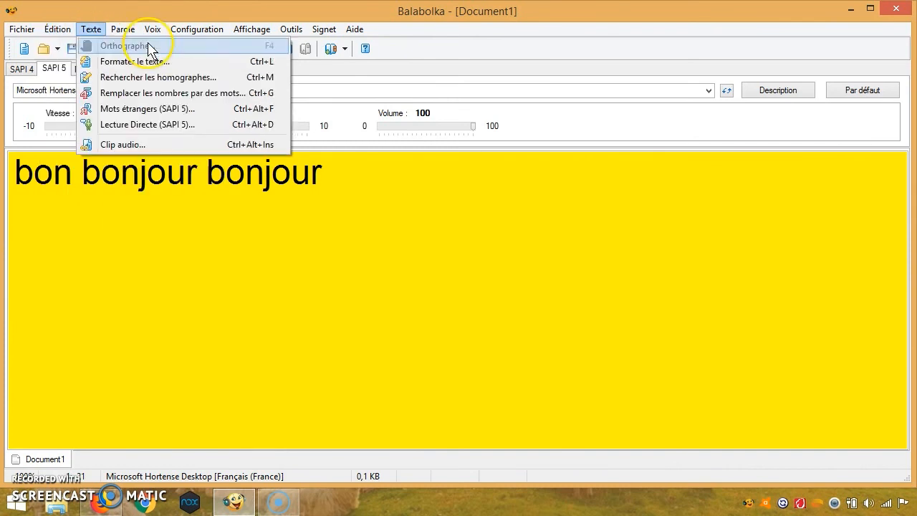
pyautogui.moveTo(196, 35)
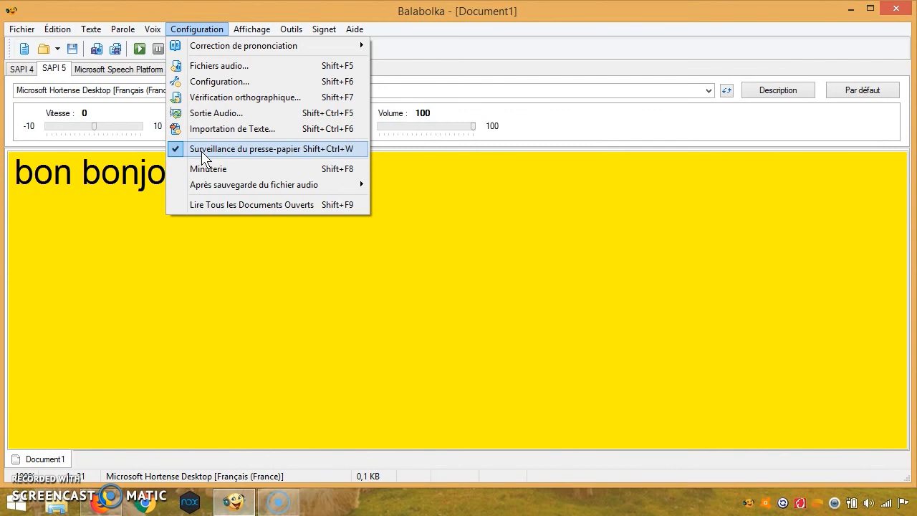
pyautogui.click(201, 275)
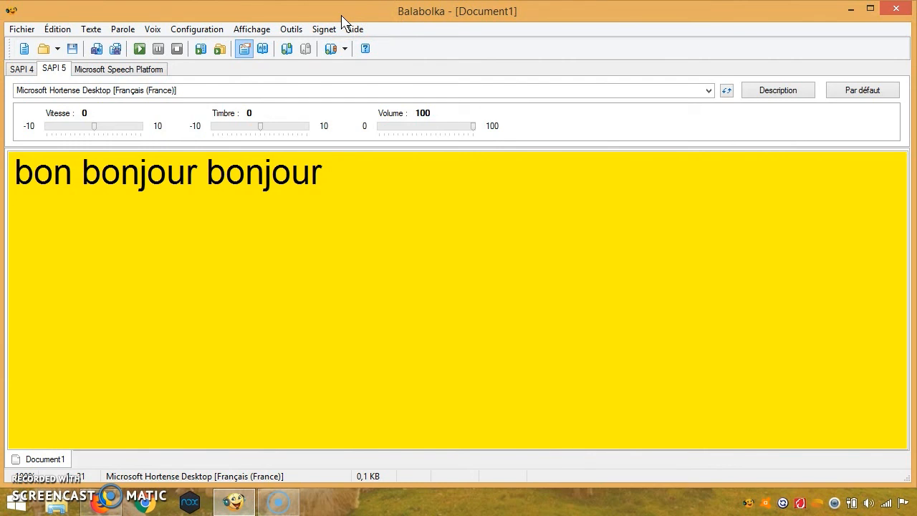
# - Close the text-to-speech program without saving the changes to Document1
pyautogui.click(617, 135)
pyautogui.click(895, 7)
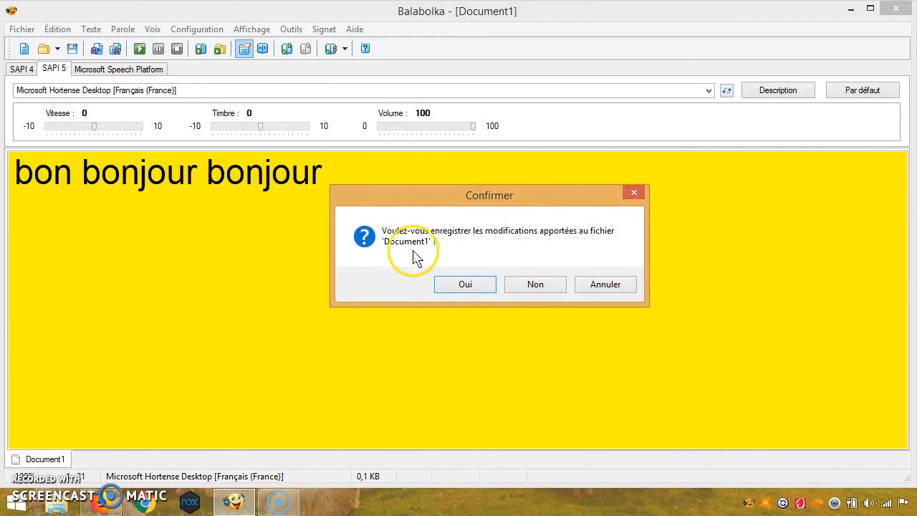
pyautogui.click(535, 285)
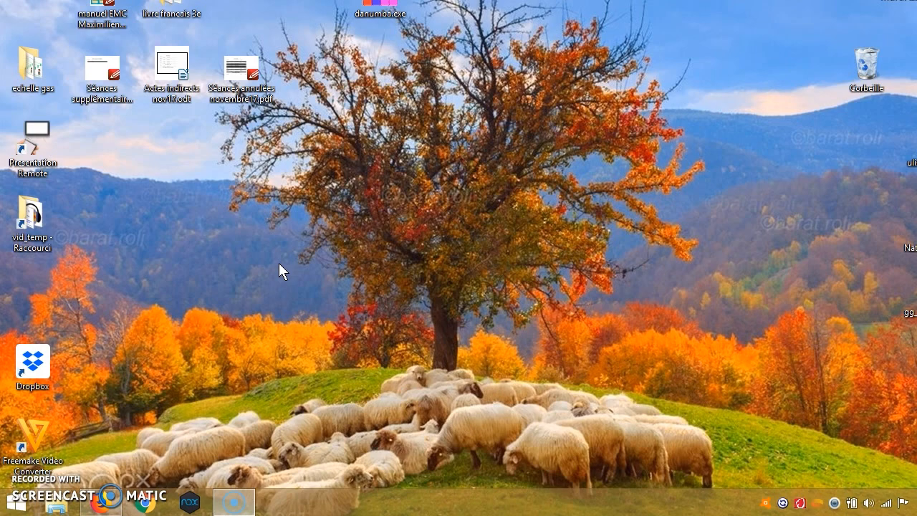
# - Open the Windows startup folder (Démarrage) by running the command shell:startup
pyautogui.press('super')
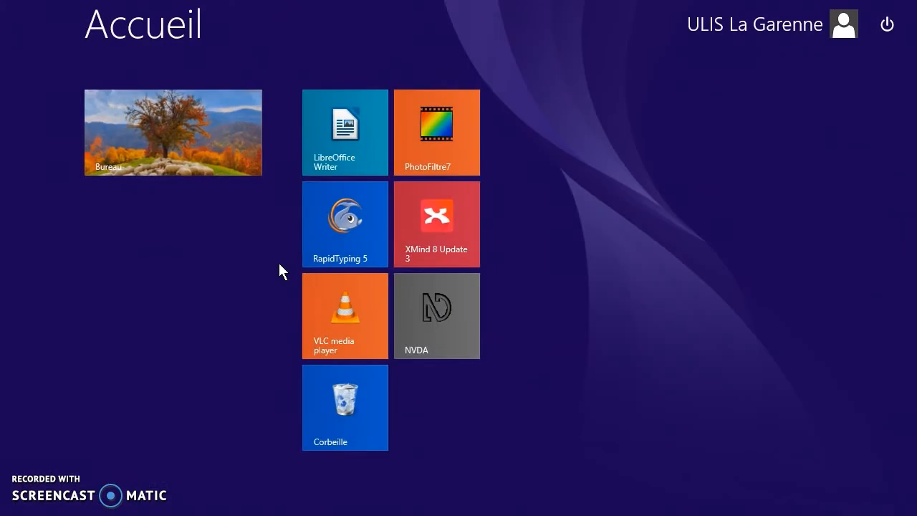
pyautogui.click(191, 458)
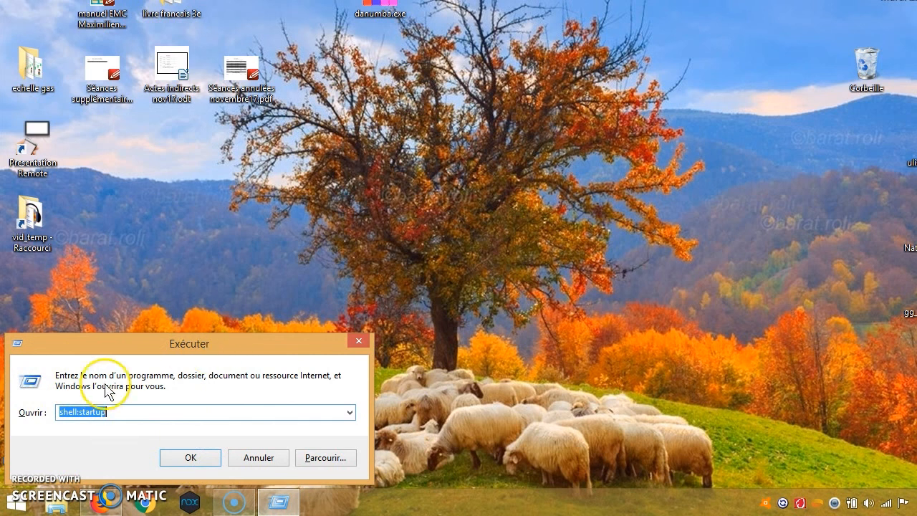
pyautogui.click(114, 411)
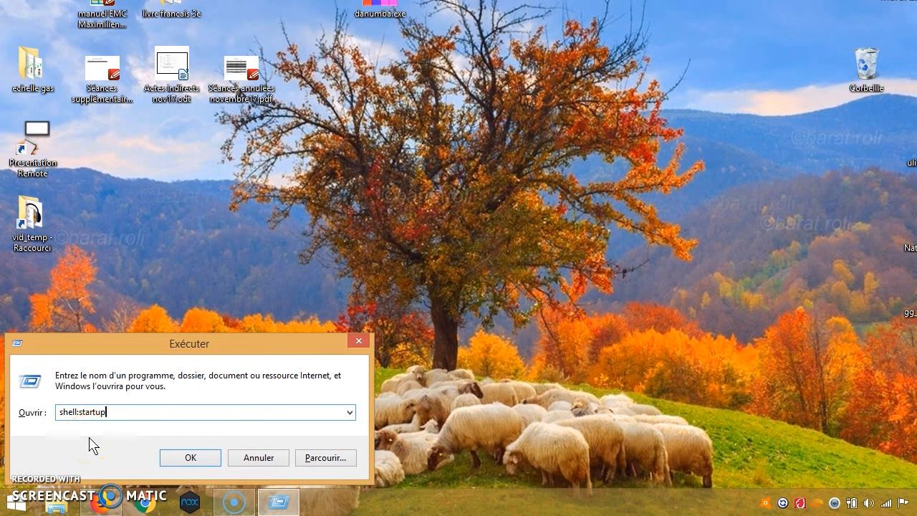
pyautogui.click(190, 462)
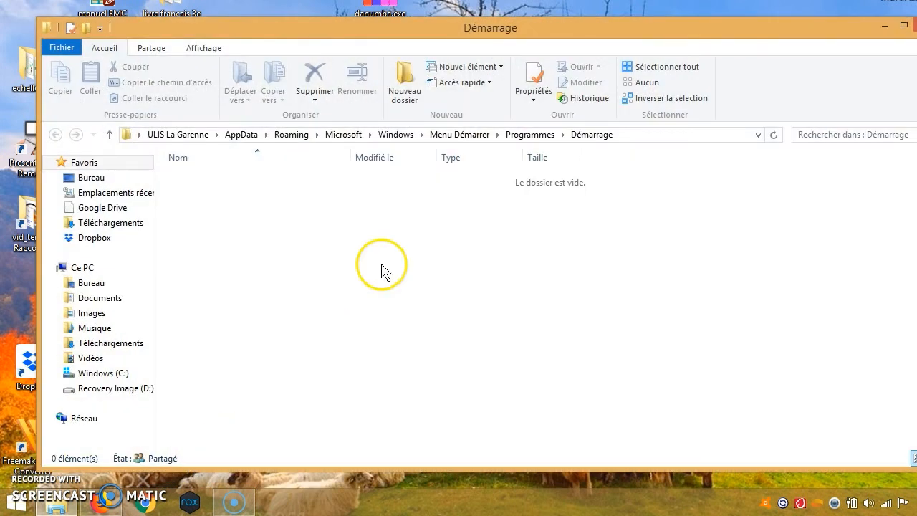
pyautogui.click(378, 20)
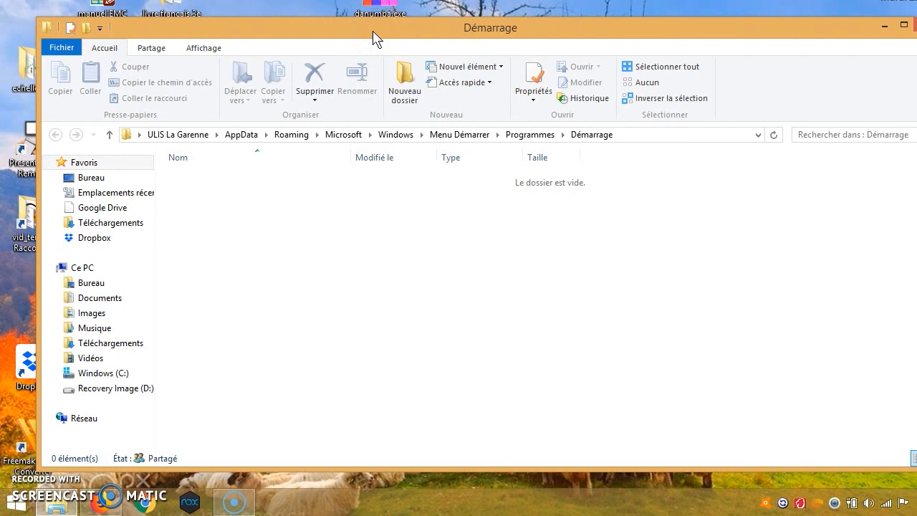
# - Browse from the startup folder to the Balabolka folder inside Program Files (x86) on drive C:, narrowing the window to fit the screen
pyautogui.click(57, 506)
pyautogui.click(60, 507)
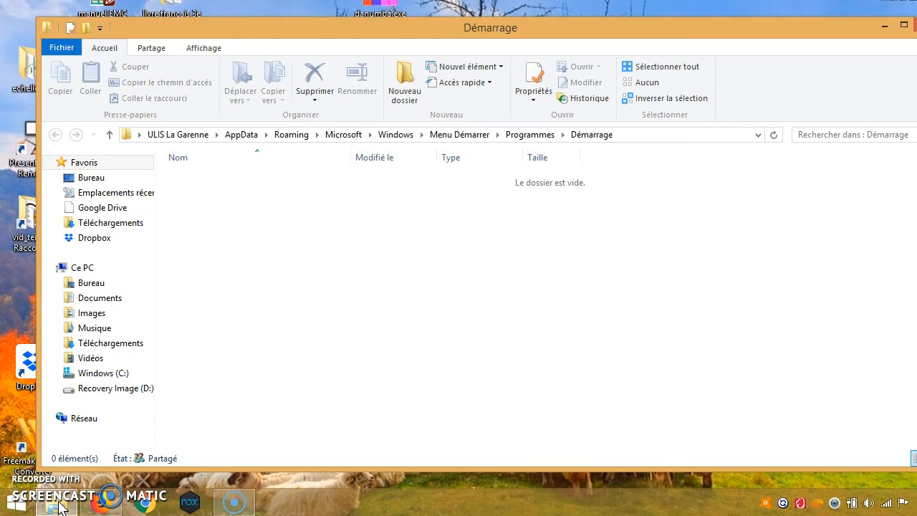
pyautogui.click(185, 334)
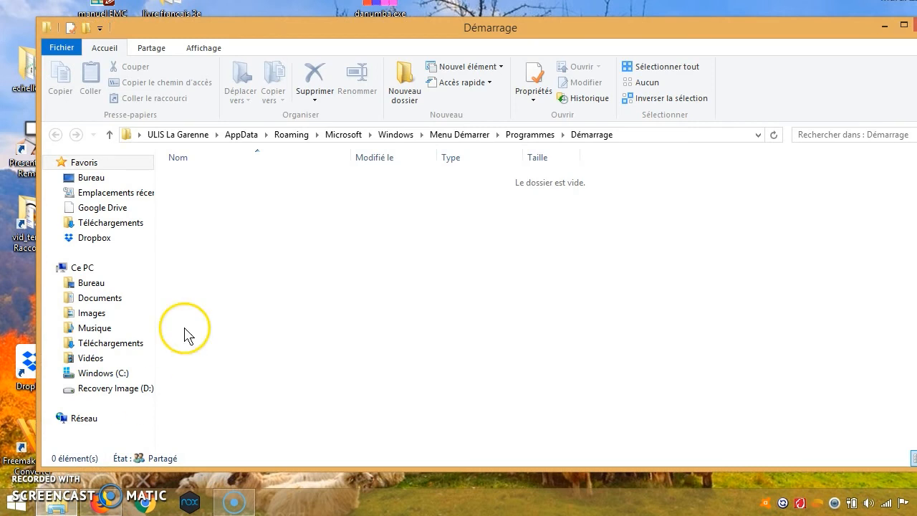
pyautogui.doubleClick(101, 373)
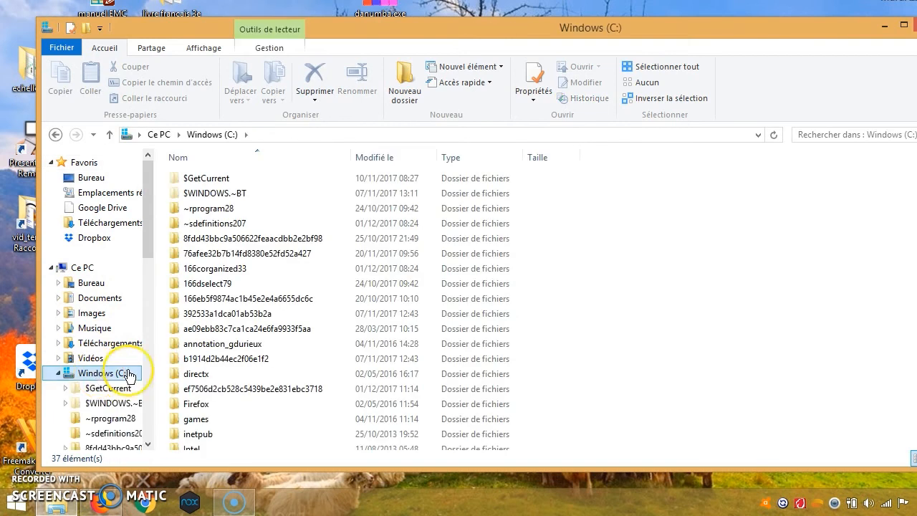
pyautogui.scroll(-2, 151, 445)
pyautogui.click(148, 444)
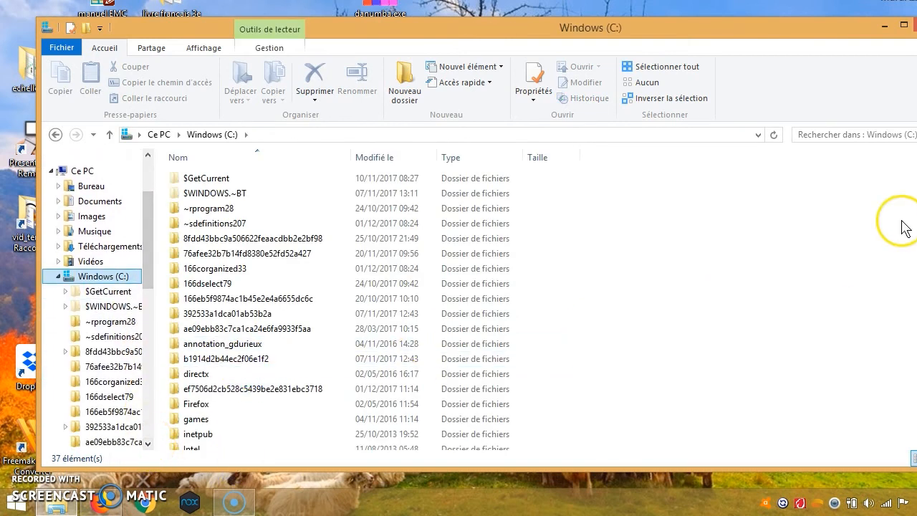
pyautogui.moveTo(916, 256); pyautogui.dragTo(864, 256)
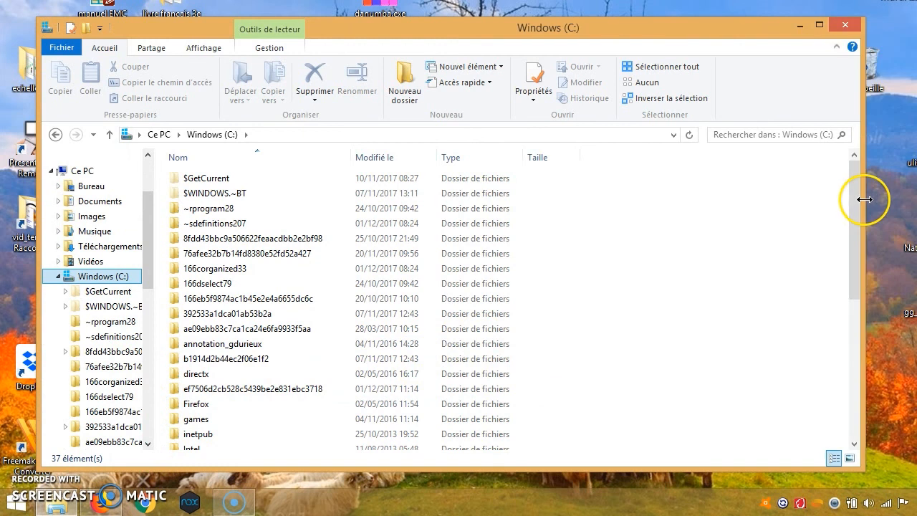
pyautogui.moveTo(854, 211); pyautogui.dragTo(872, 288)
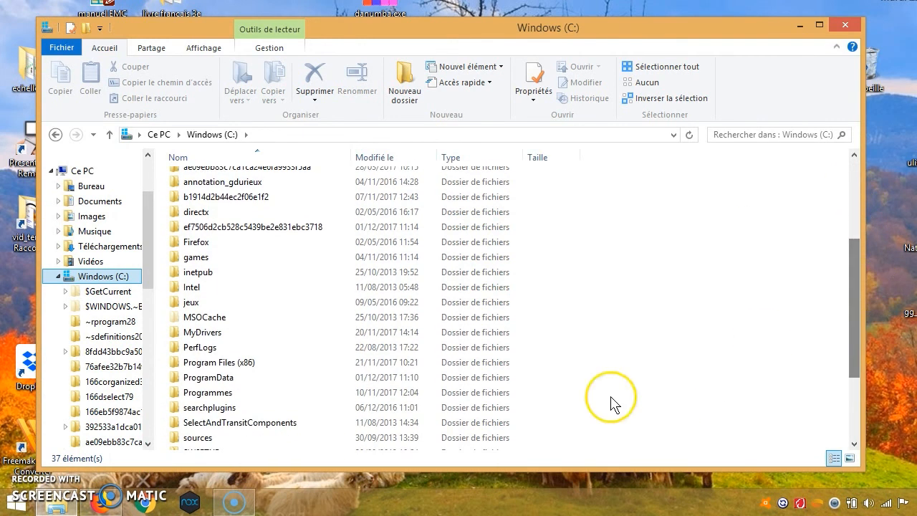
pyautogui.doubleClick(209, 369)
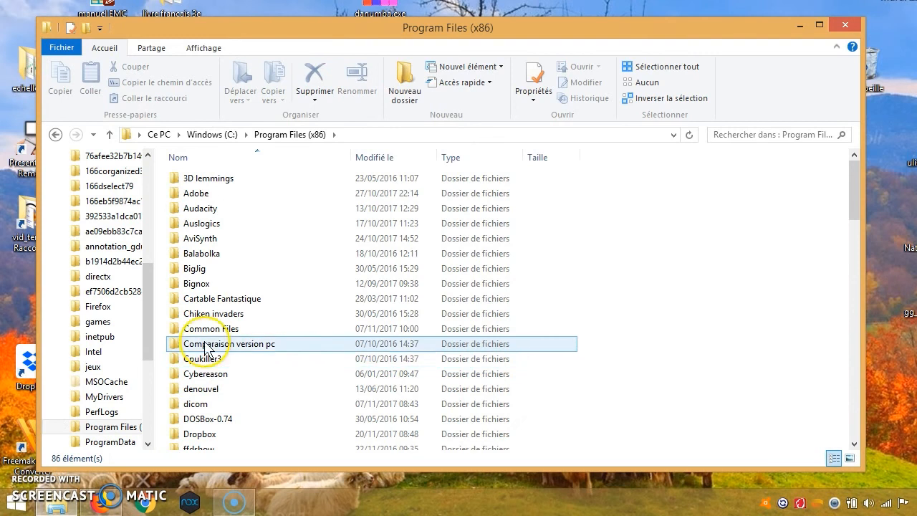
pyautogui.doubleClick(202, 253)
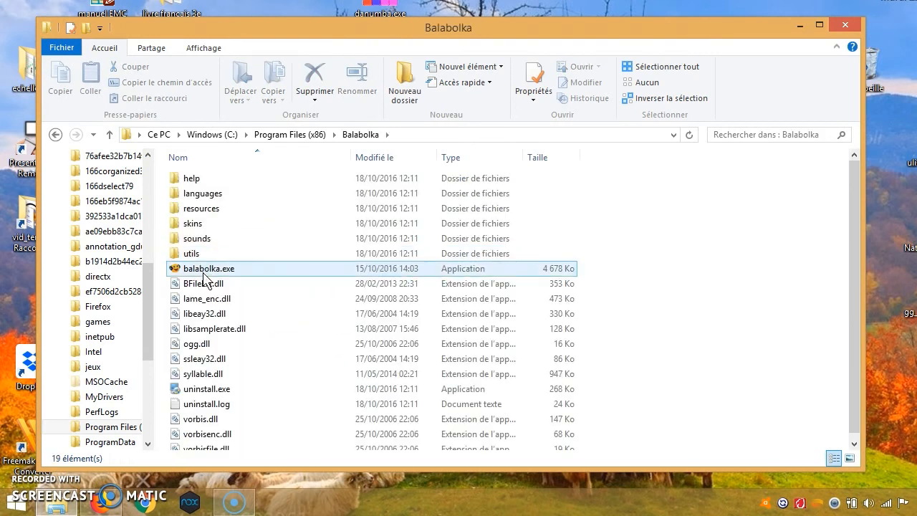
# - Create a desktop shortcut to balabolka.exe, and place it in a free spot among the desktop icons
pyautogui.click(215, 268)
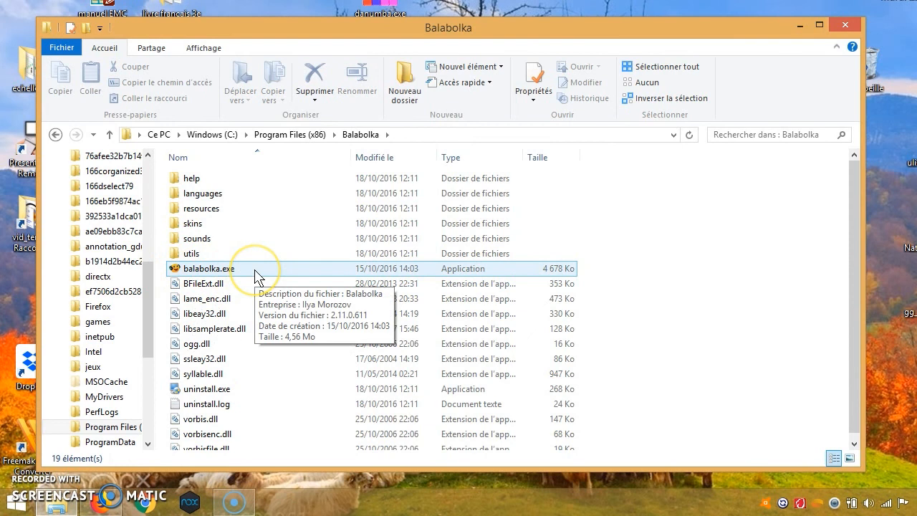
pyautogui.rightClick(254, 270)
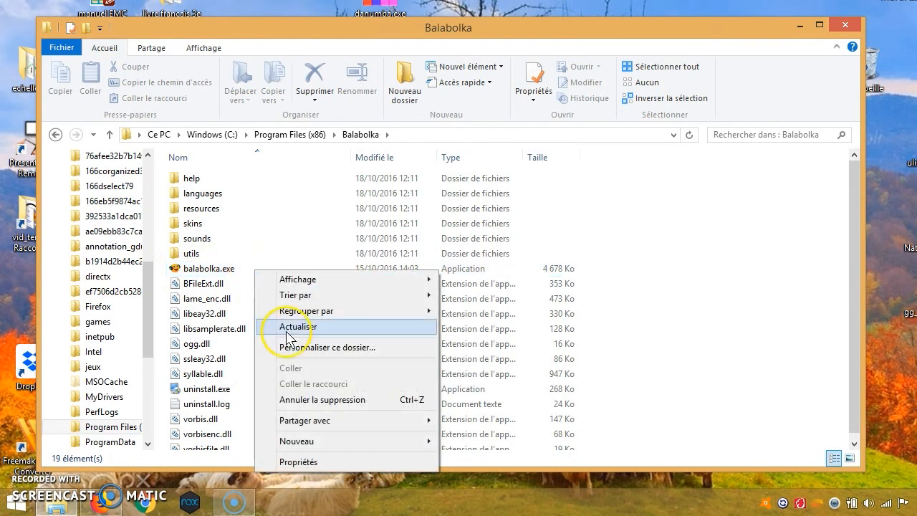
pyautogui.click(221, 273)
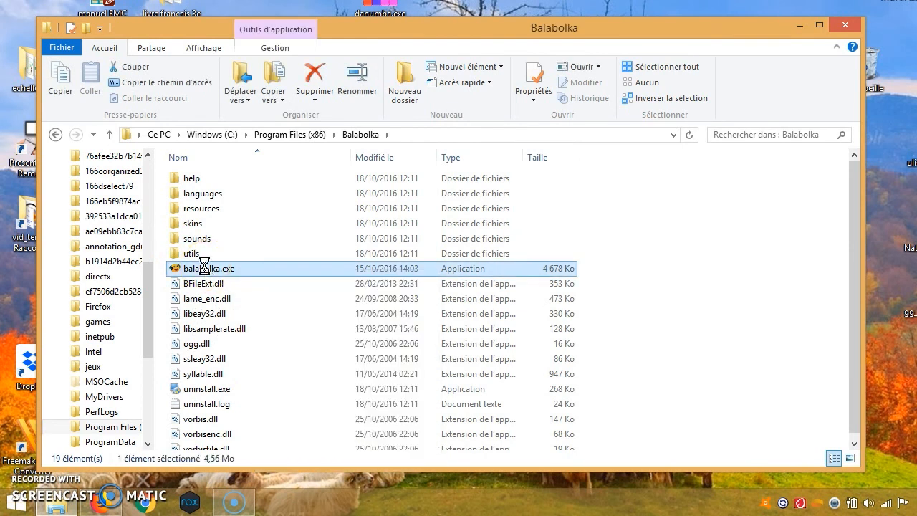
pyautogui.rightClick(204, 267)
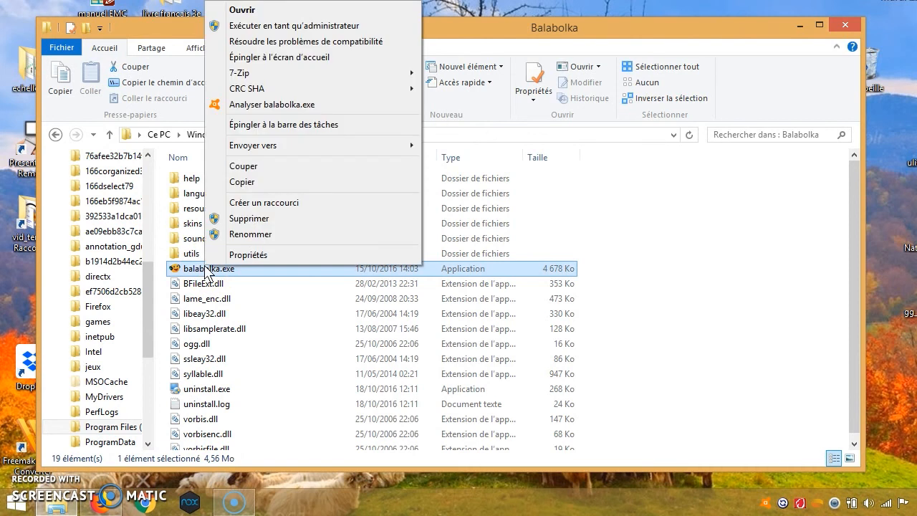
pyautogui.click(260, 203)
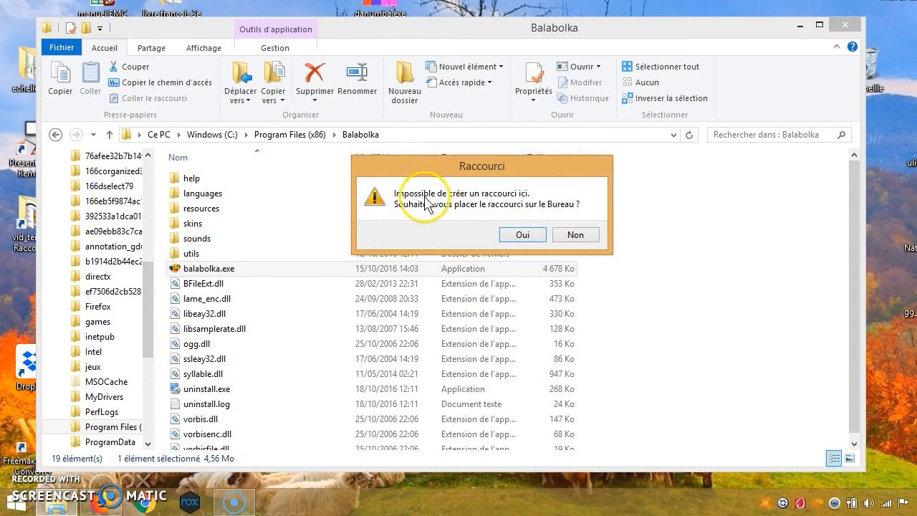
pyautogui.click(523, 236)
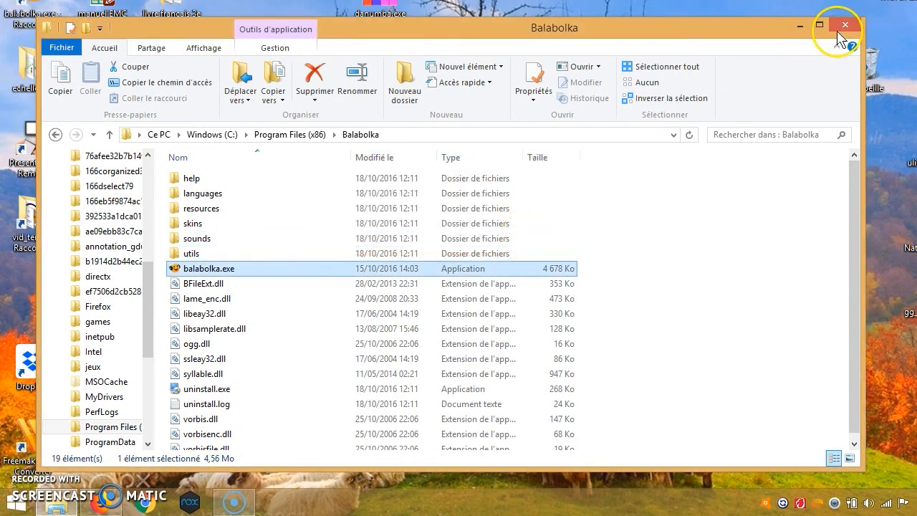
pyautogui.click(845, 25)
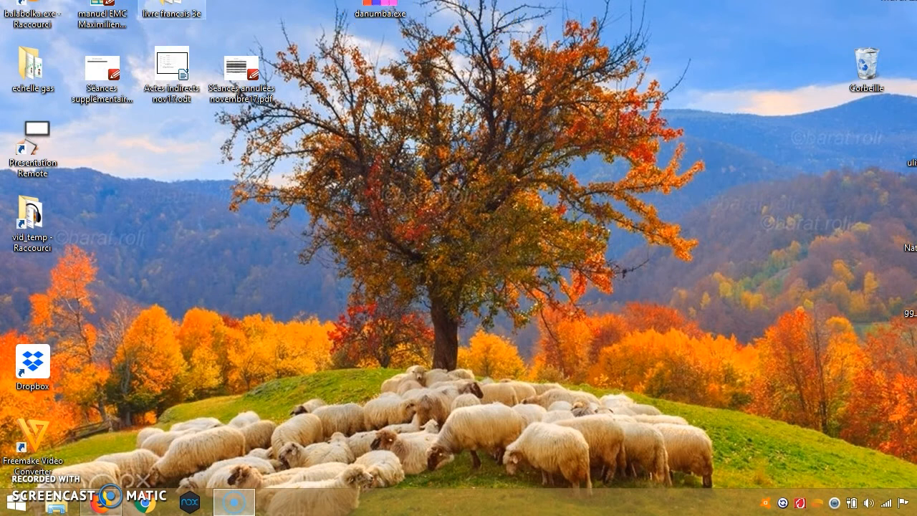
pyautogui.moveTo(34, 17); pyautogui.dragTo(160, 199)
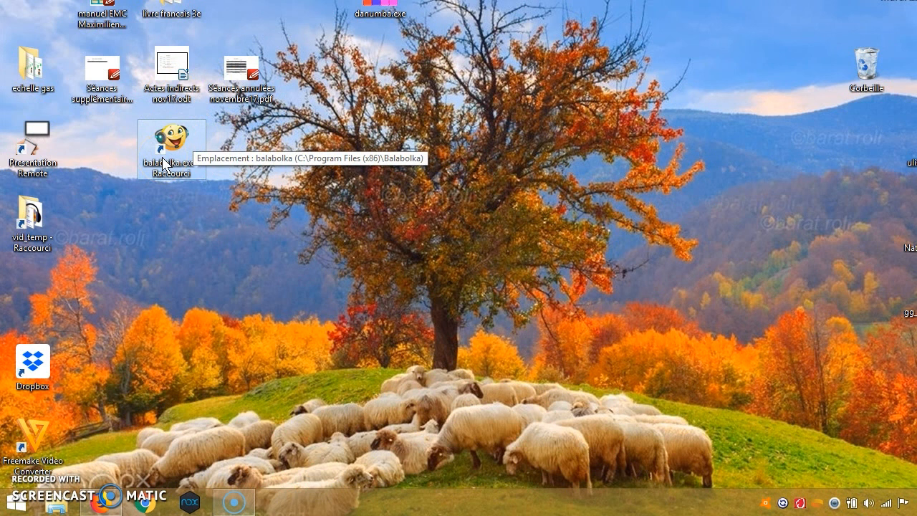
# - Open the startup folder again with shell:startup and move the balabolka.exe desktop shortcut into it
pyautogui.press('super+r')
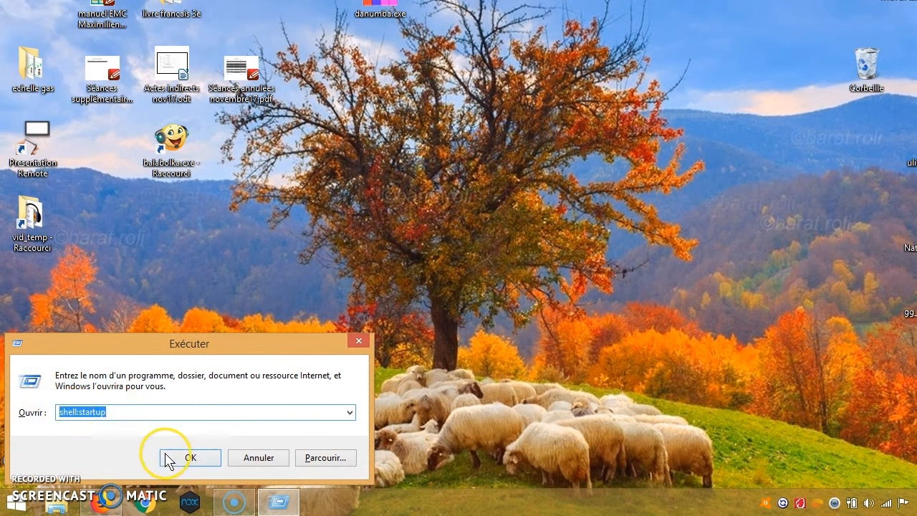
pyautogui.click(187, 458)
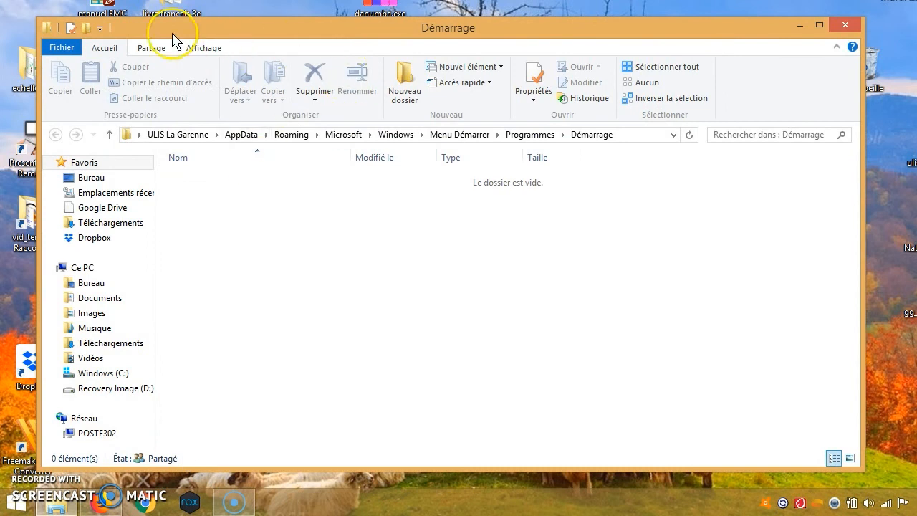
pyautogui.moveTo(129, 33); pyautogui.dragTo(297, 44)
pyautogui.click(172, 145)
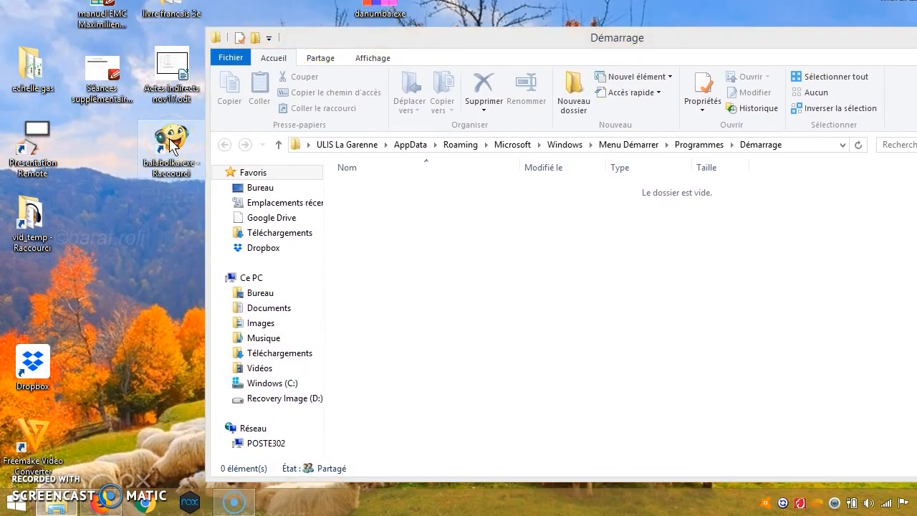
pyautogui.moveTo(172, 145); pyautogui.dragTo(395, 218)
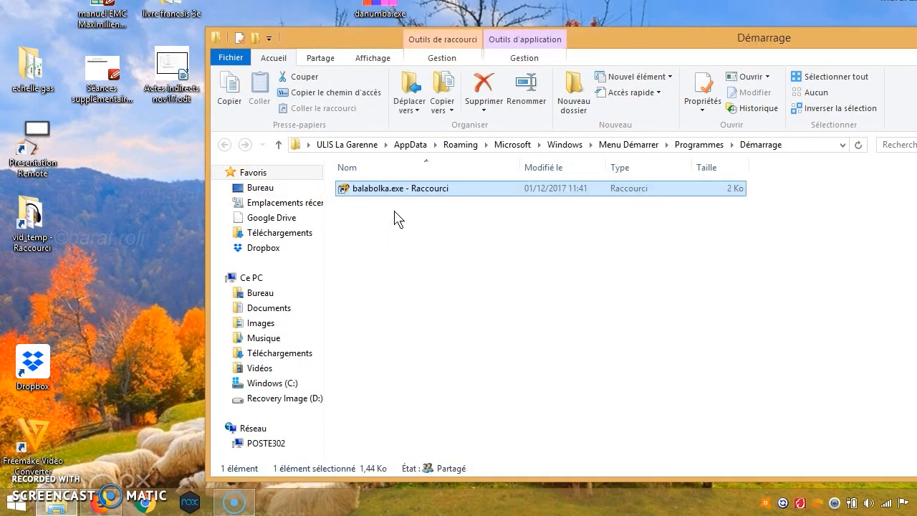
pyautogui.click(645, 42)
pyautogui.moveTo(644, 42); pyautogui.dragTo(485, 29)
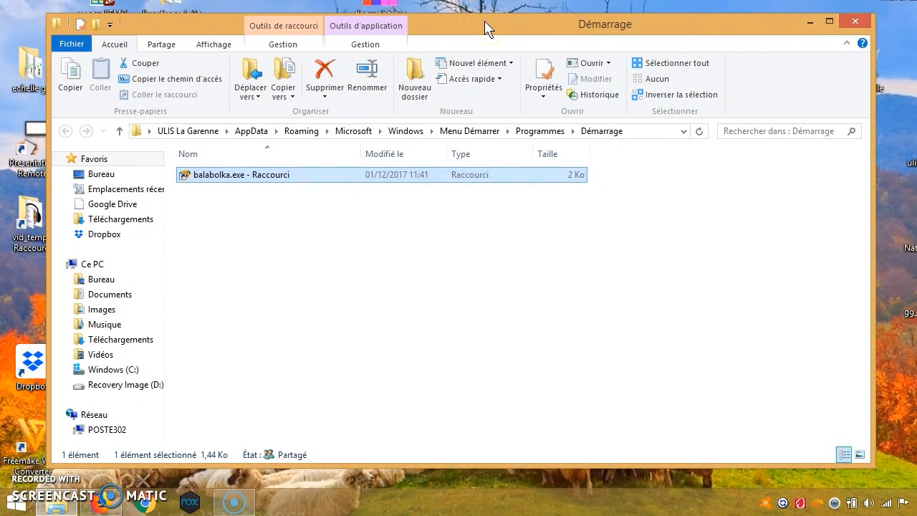
# - Launch Balabolka from the startup folder's shortcut and review its general, reading, display and pause settings
pyautogui.doubleClick(234, 179)
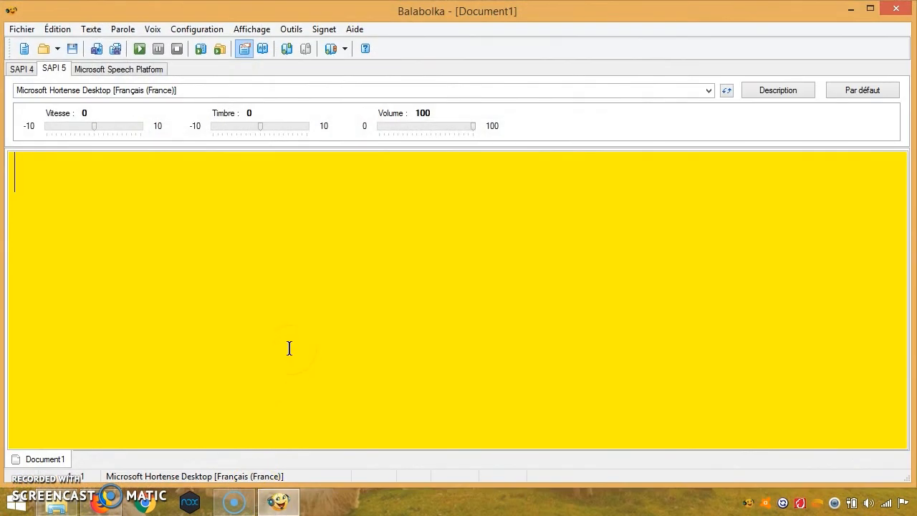
pyautogui.click(199, 31)
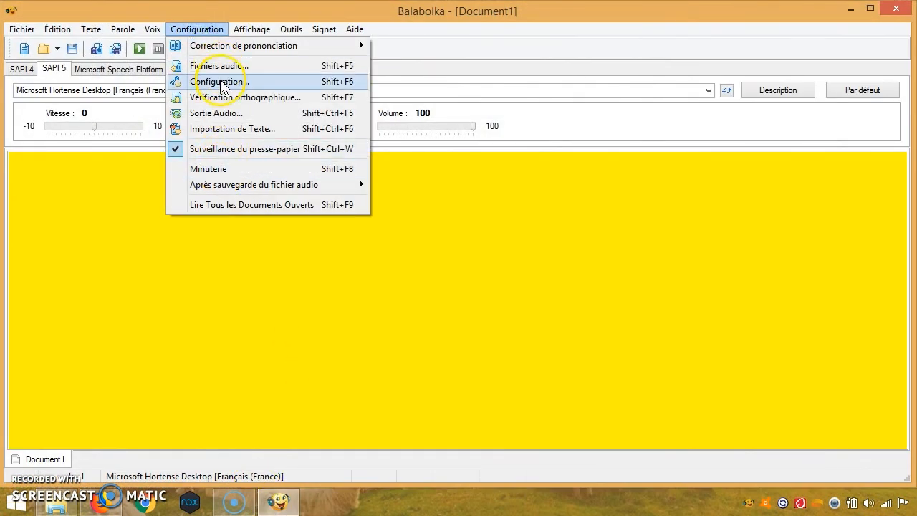
pyautogui.click(222, 83)
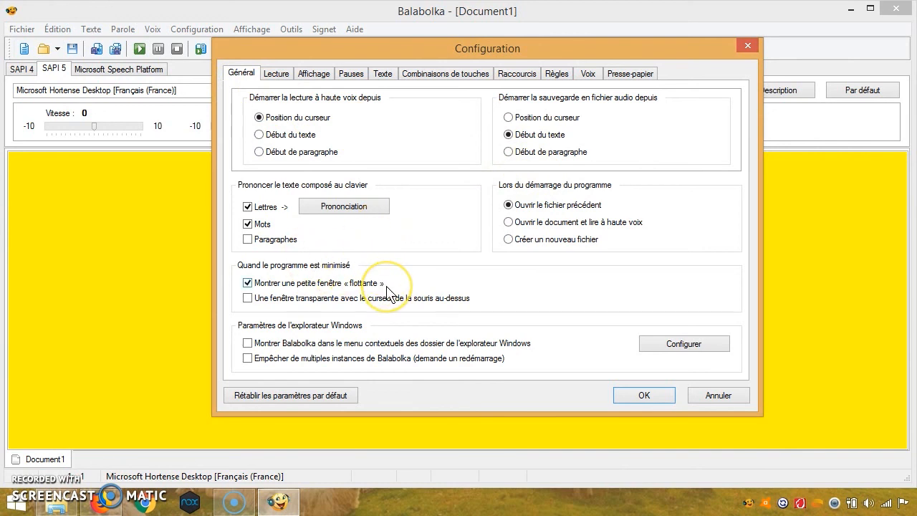
pyautogui.click(276, 73)
pyautogui.click(315, 75)
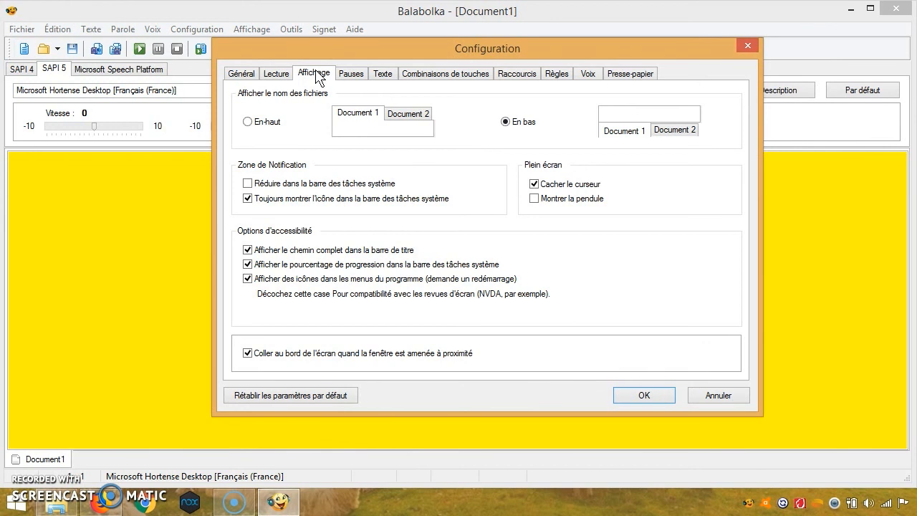
pyautogui.click(352, 73)
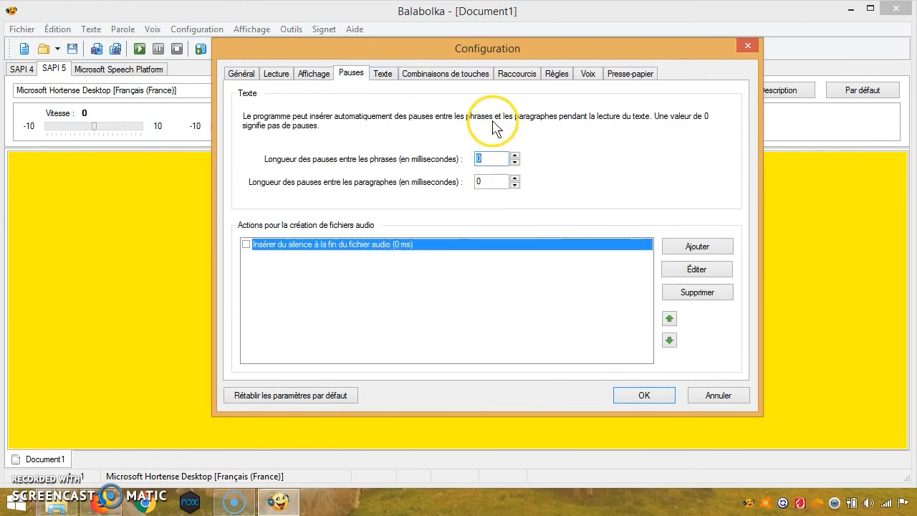
pyautogui.click(241, 74)
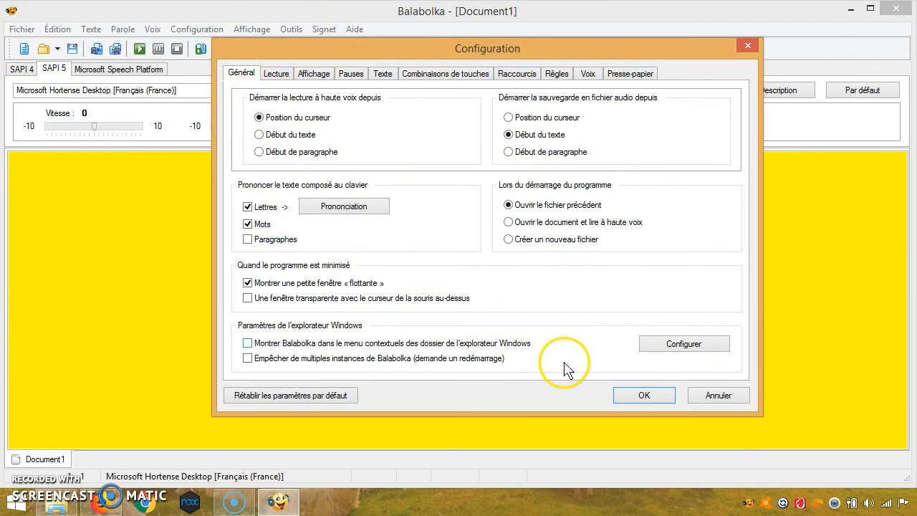
pyautogui.click(644, 395)
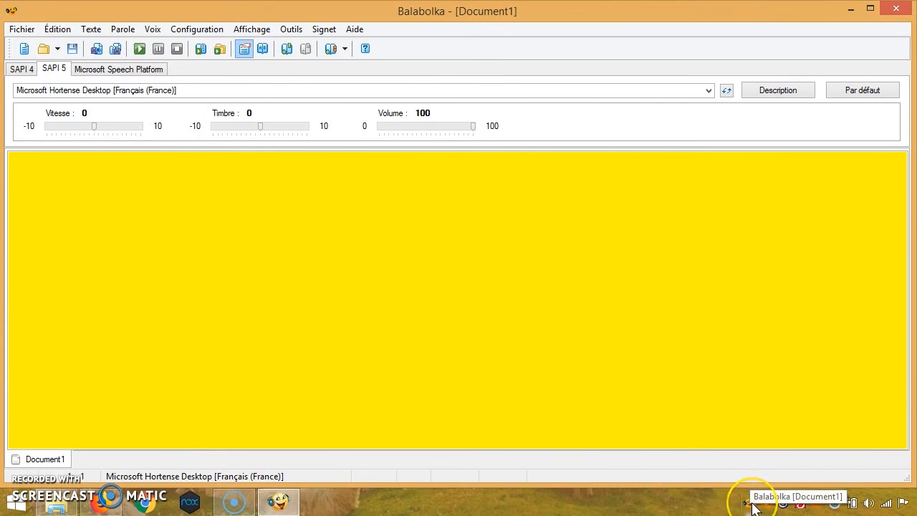
# - Minimize Balabolka to its small floating window and close the startup folder window
pyautogui.click(851, 9)
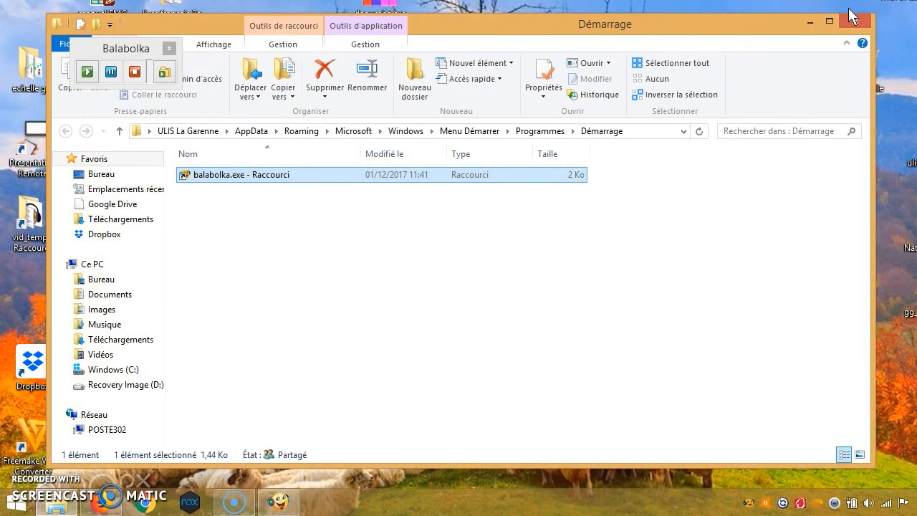
pyautogui.click(852, 19)
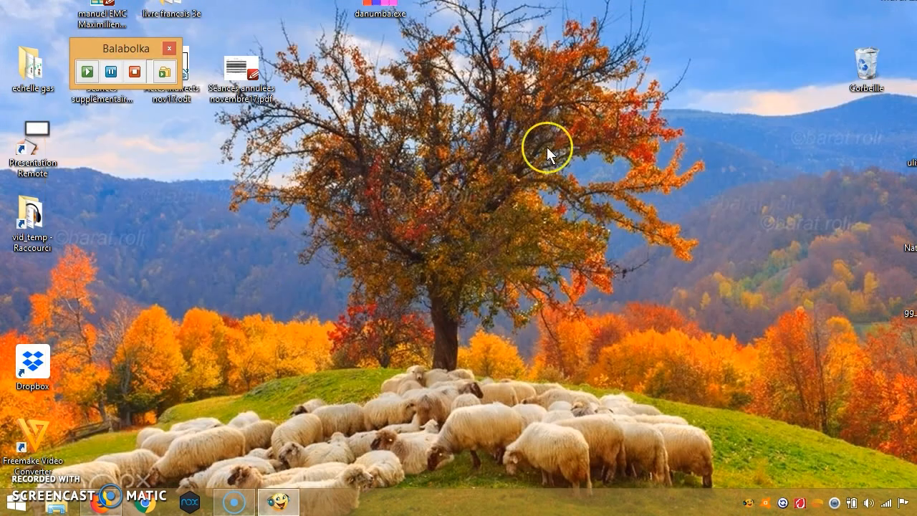
# - Switch to Firefox, open the bookmarked "Créer un Jingle radio" page and move Balabolka's floating window clear of the bookmarks
pyautogui.click(104, 504)
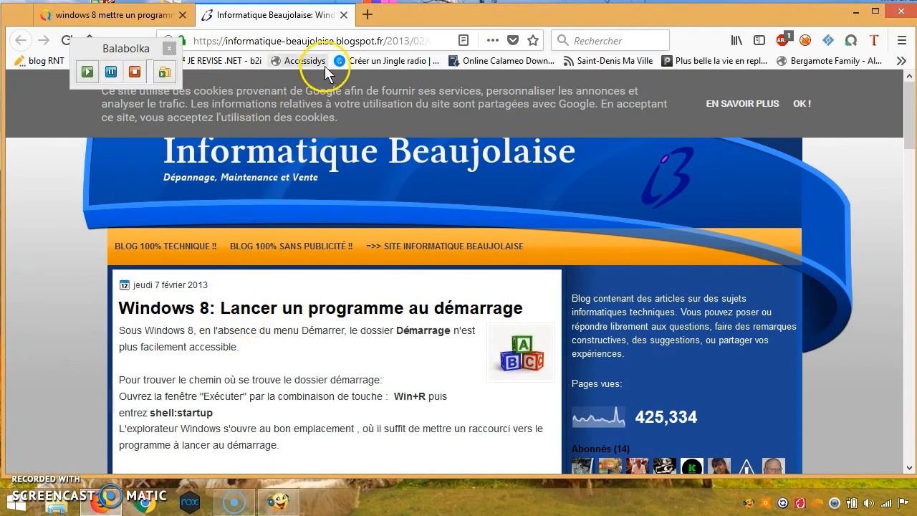
pyautogui.click(361, 65)
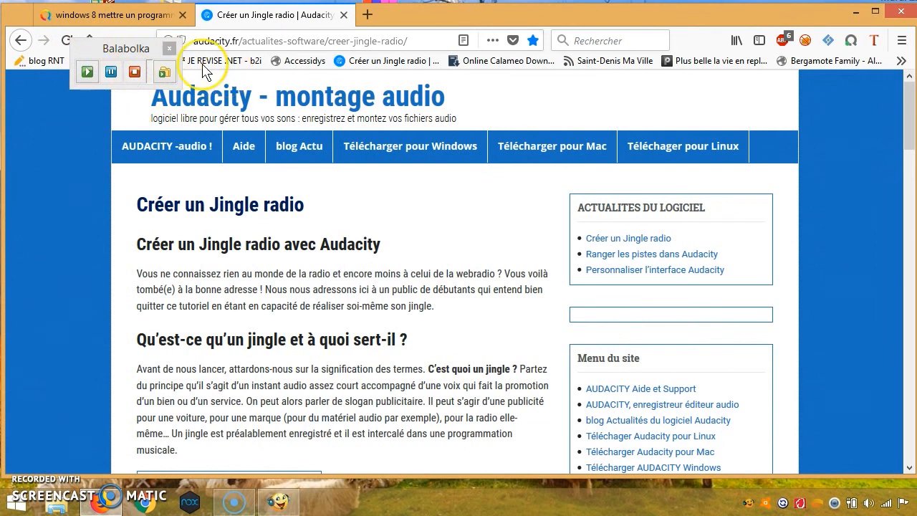
pyautogui.moveTo(111, 57); pyautogui.dragTo(863, 87)
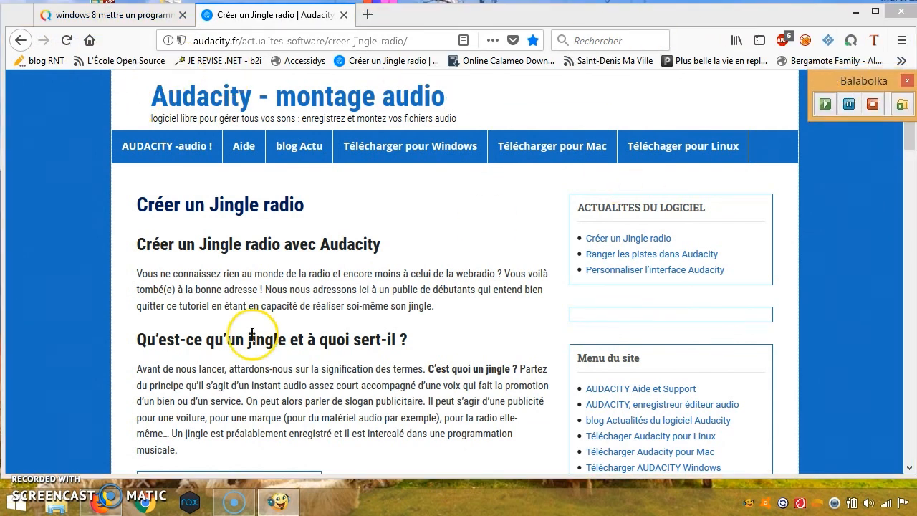
# - Copy the paragraph beginning "Vous ne connaissez rien au monde de la radio" so that Balabolka reads it aloud
pyautogui.click(445, 315)
pyautogui.moveTo(445, 315); pyautogui.dragTo(466, 311)
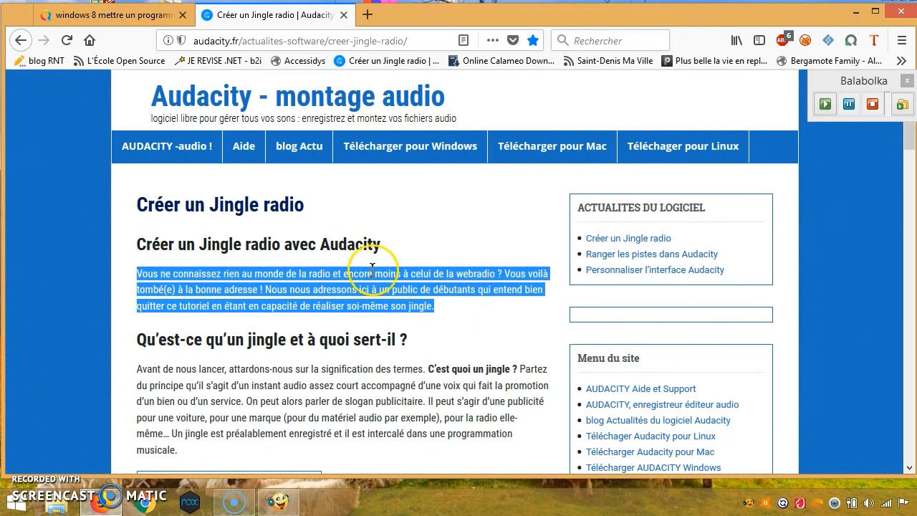
pyautogui.rightClick(247, 286)
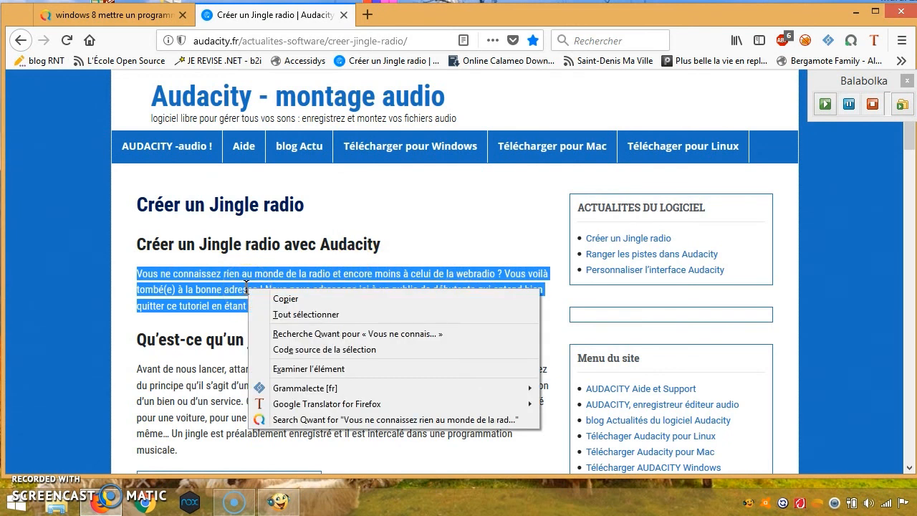
pyautogui.click(283, 298)
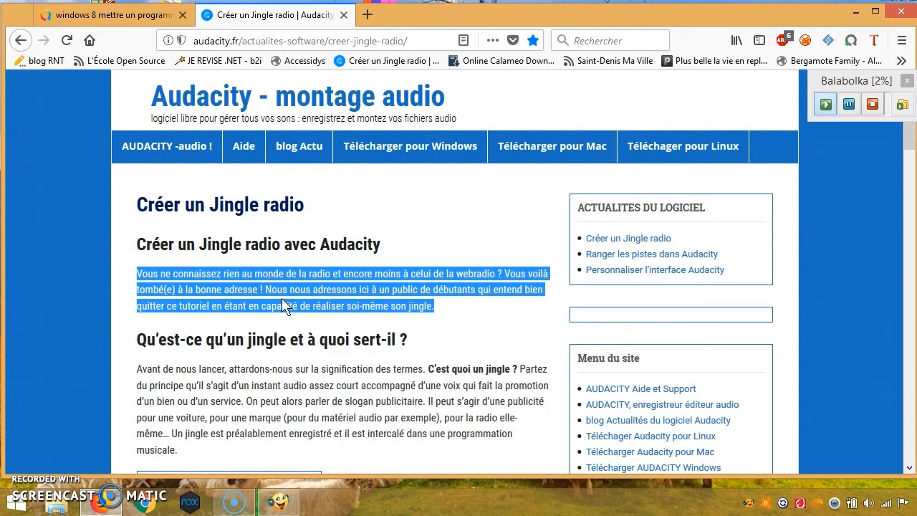
# - Switch to Balabolka to follow the copied paragraph's word-by-word reading, and minimize it again
pyautogui.click(279, 505)
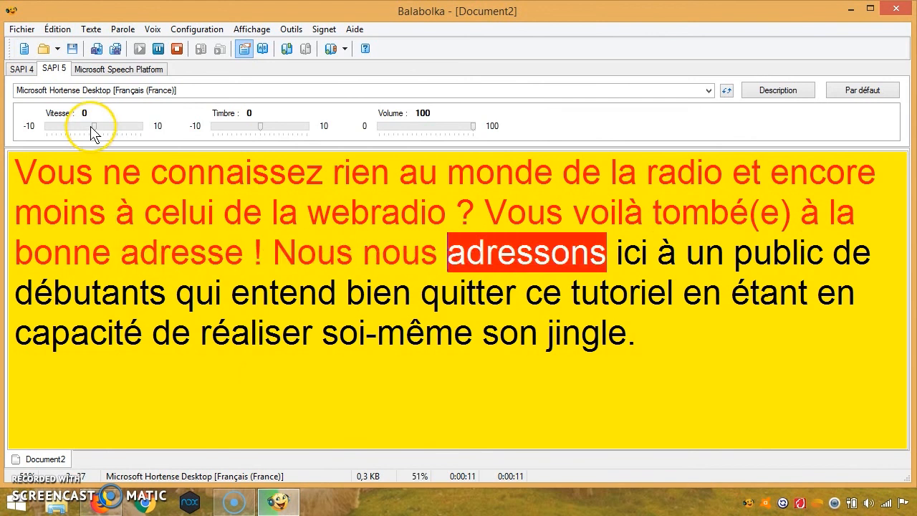
pyautogui.moveTo(92, 127)
pyautogui.mouseDown()
pyautogui.moveTo(71, 129)
pyautogui.moveTo(94, 129)
pyautogui.mouseUp()
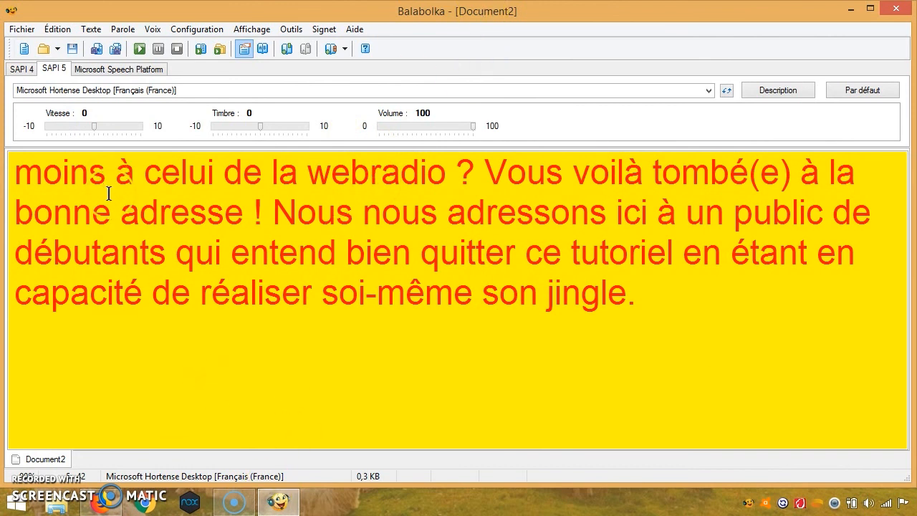
pyautogui.click(266, 32)
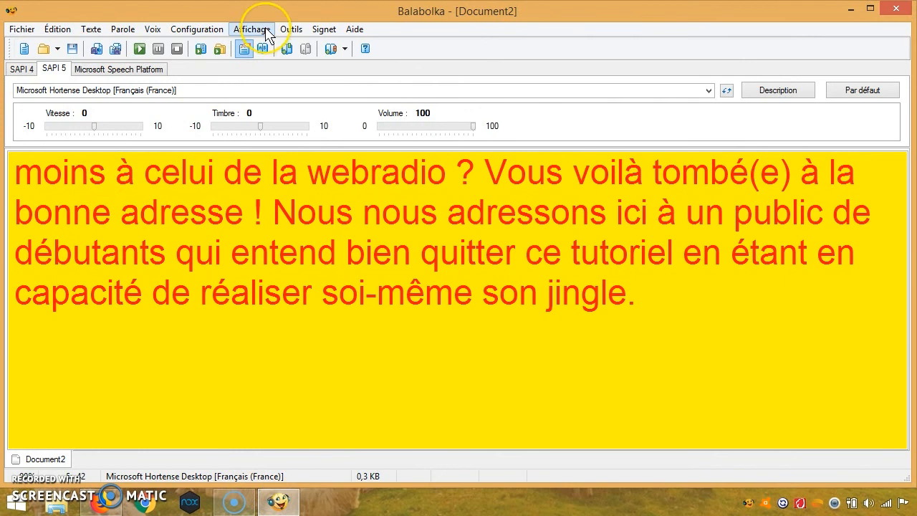
pyautogui.click(275, 506)
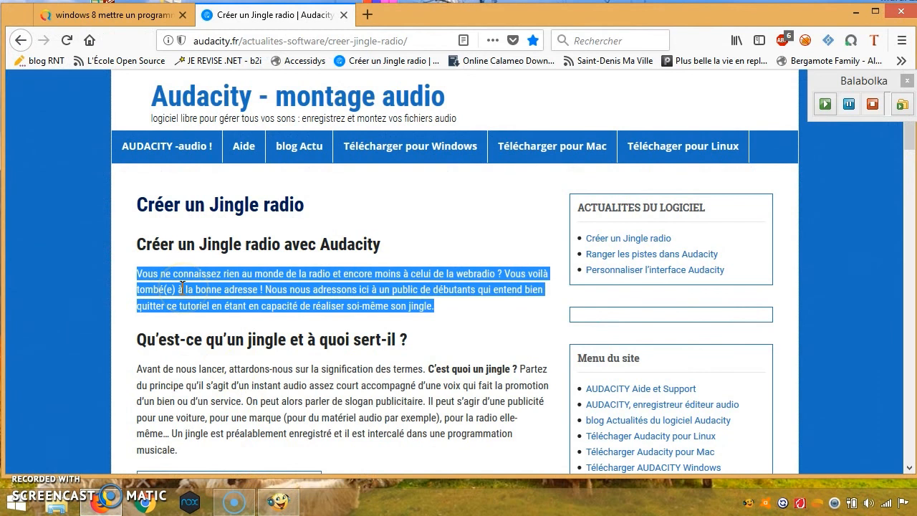
# - Copy "Avant de nous lancer, attardons-nous sur la signification des termes" from the web page and follow its reading in Balabolka
pyautogui.moveTo(137, 368); pyautogui.dragTo(423, 368)
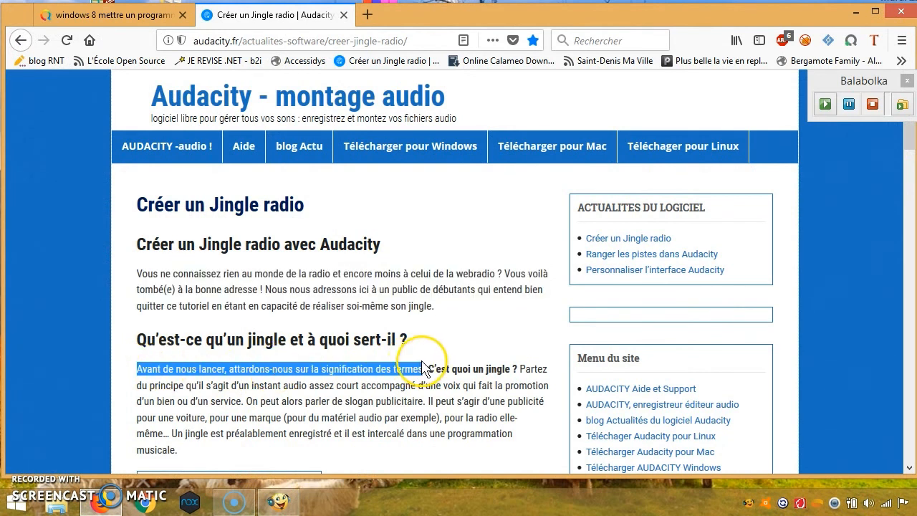
pyautogui.rightClick(291, 368)
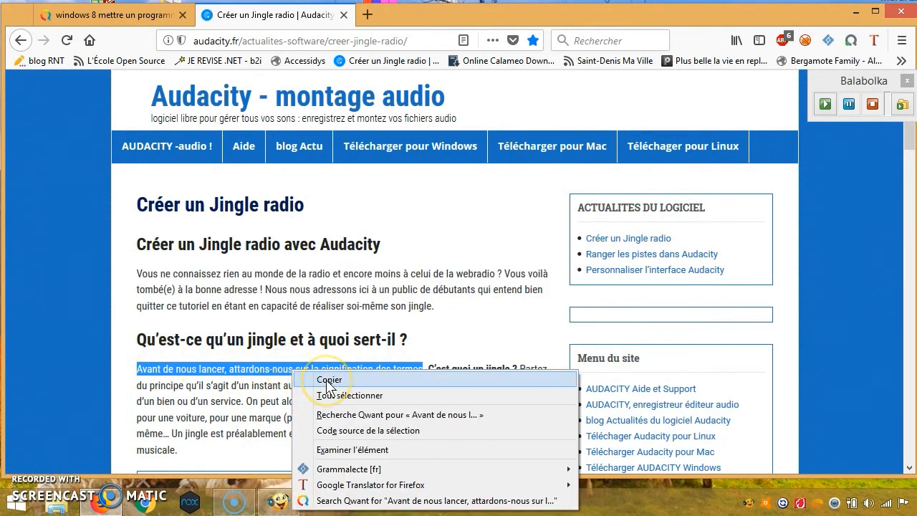
pyautogui.click(327, 379)
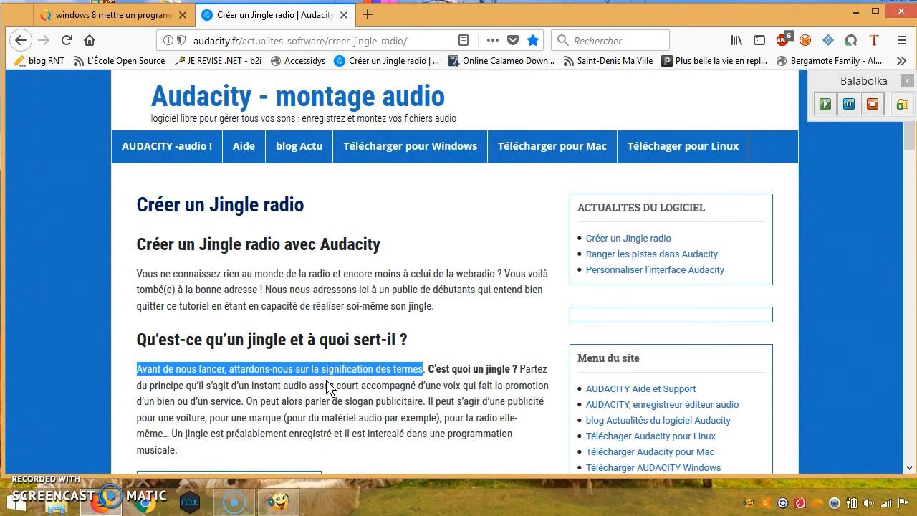
pyautogui.click(282, 507)
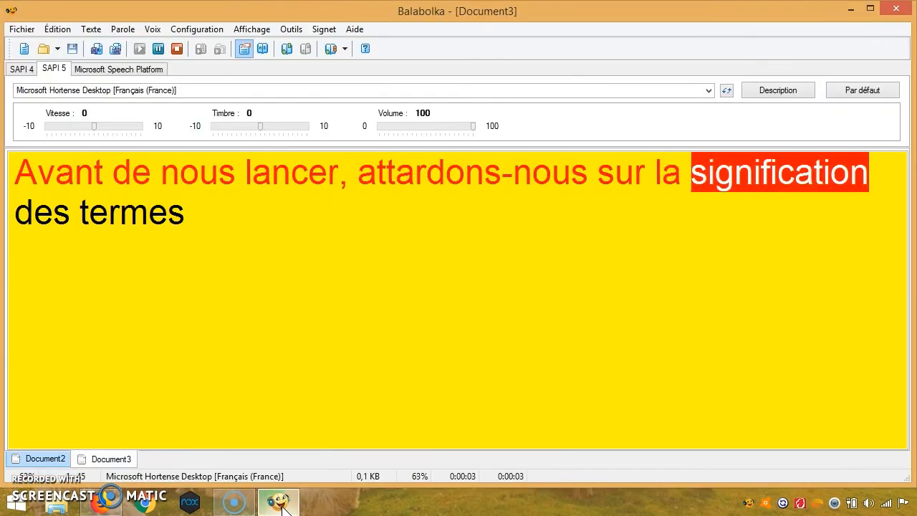